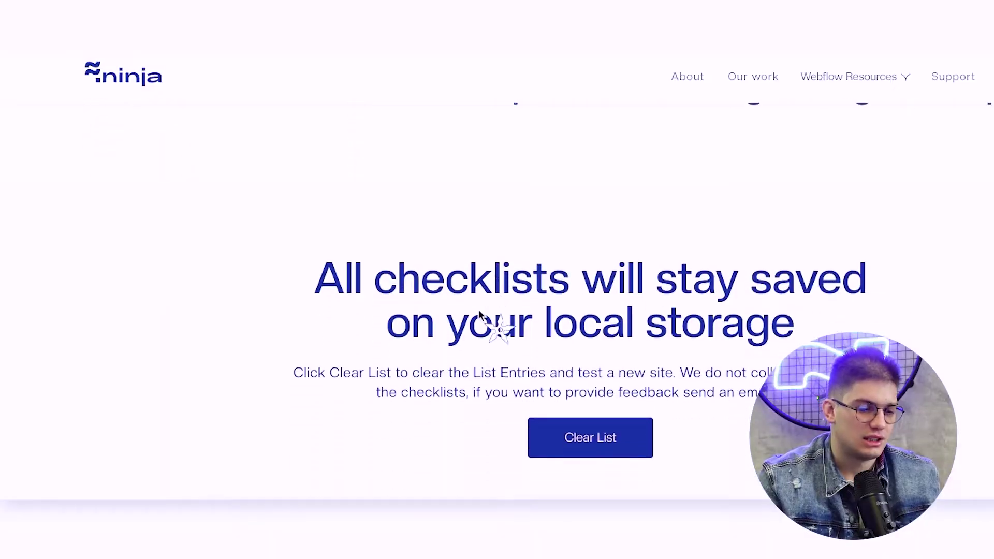
Scroll the Flow Ninja checklist down to the Project overview fields
{"action": "scroll", "coordinate": [479, 316], "scroll_direction": "down", "scroll_amount": 5}
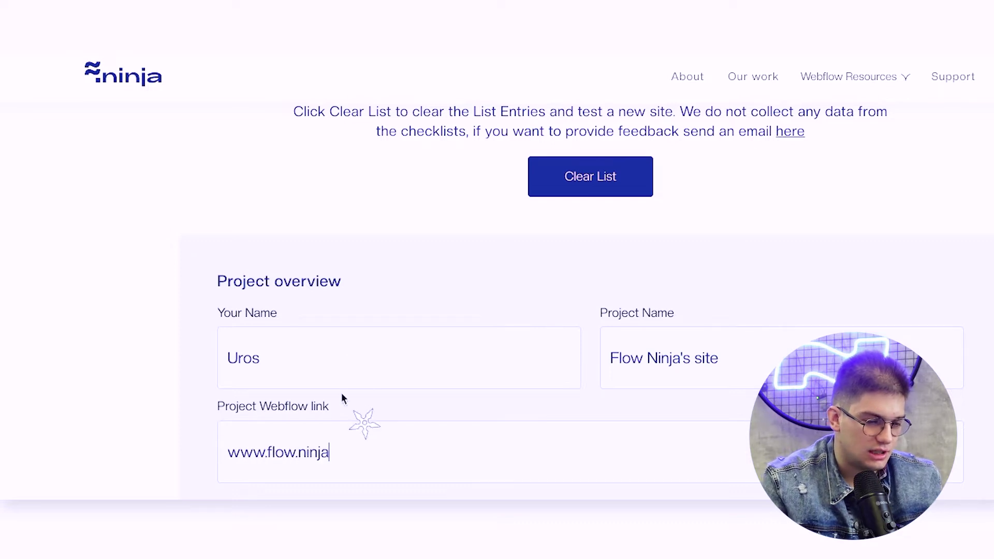
Scroll past Project overview to the Style Guide's Global Heading Tags item
{"action": "scroll", "coordinate": [368, 251], "scroll_direction": "down", "scroll_amount": 2}
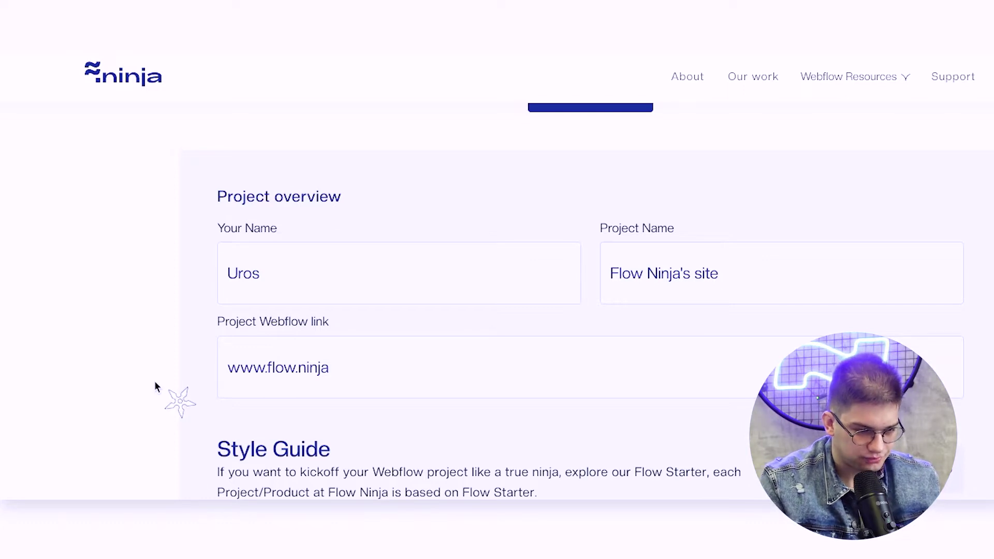
{"action": "scroll", "coordinate": [156, 388], "scroll_direction": "up", "scroll_amount": 2}
{"action": "scroll", "coordinate": [269, 347], "scroll_direction": "up", "scroll_amount": 10}
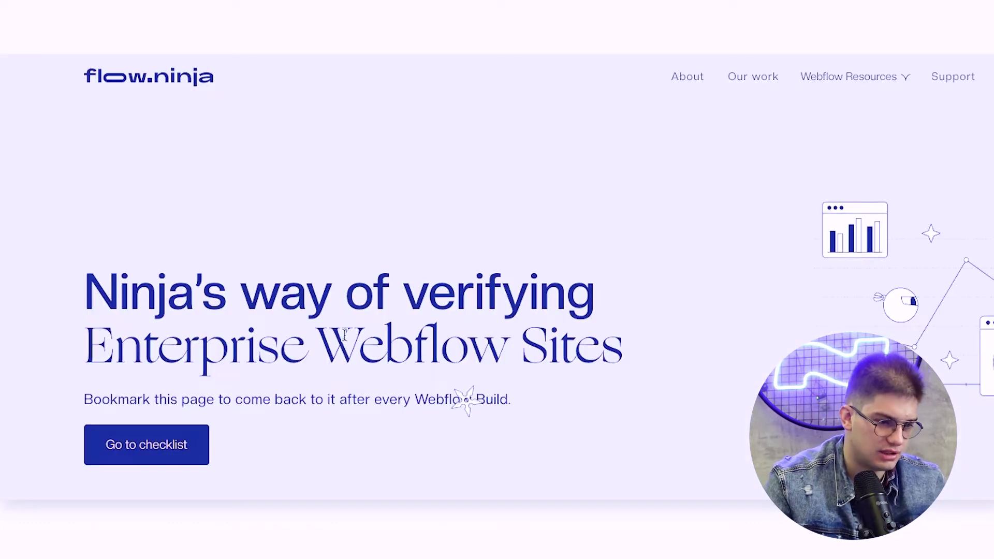
{"action": "scroll", "coordinate": [345, 334], "scroll_direction": "down", "scroll_amount": 10}
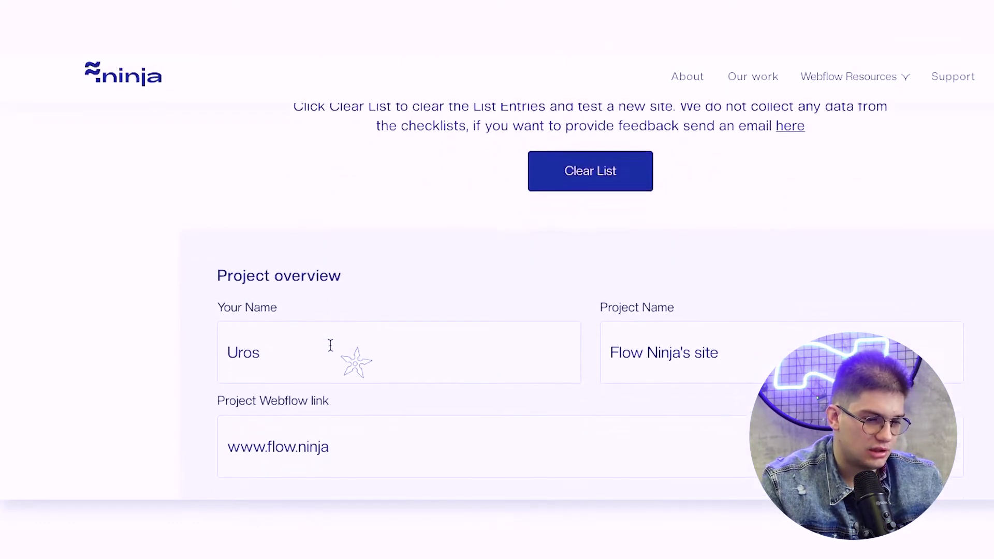
{"action": "scroll", "coordinate": [331, 347], "scroll_direction": "up", "scroll_amount": 5}
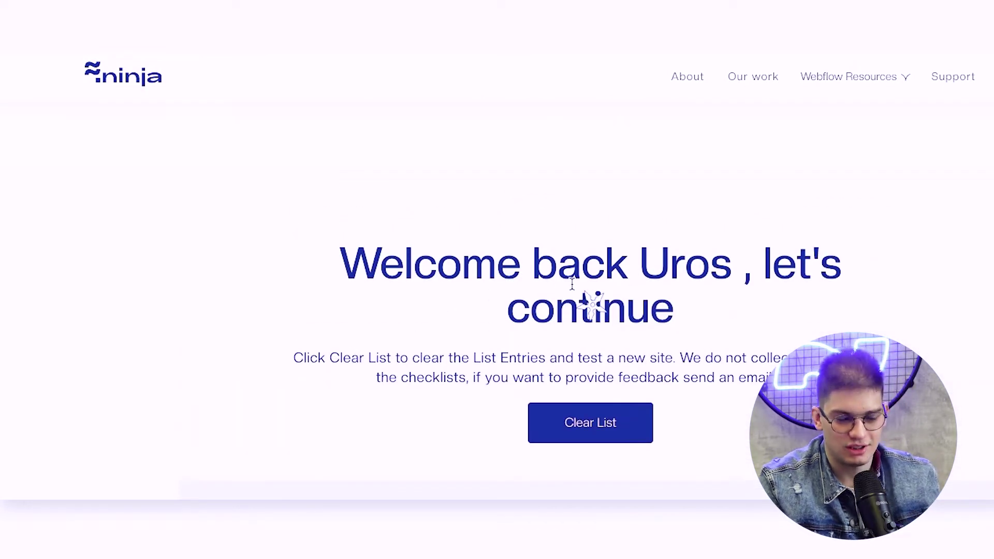
{"action": "scroll", "coordinate": [438, 352], "scroll_direction": "down", "scroll_amount": 4}
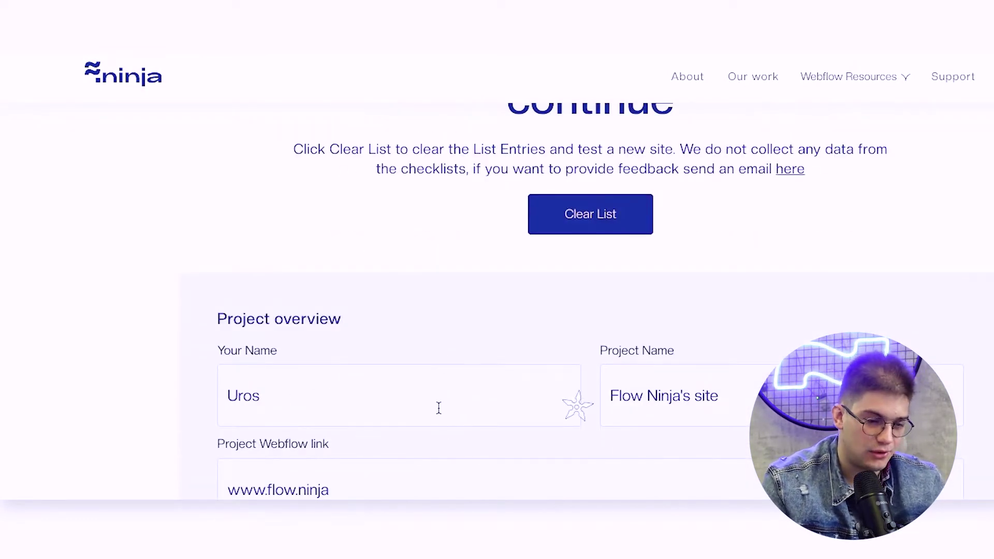
{"action": "scroll", "coordinate": [439, 408], "scroll_direction": "down", "scroll_amount": 3}
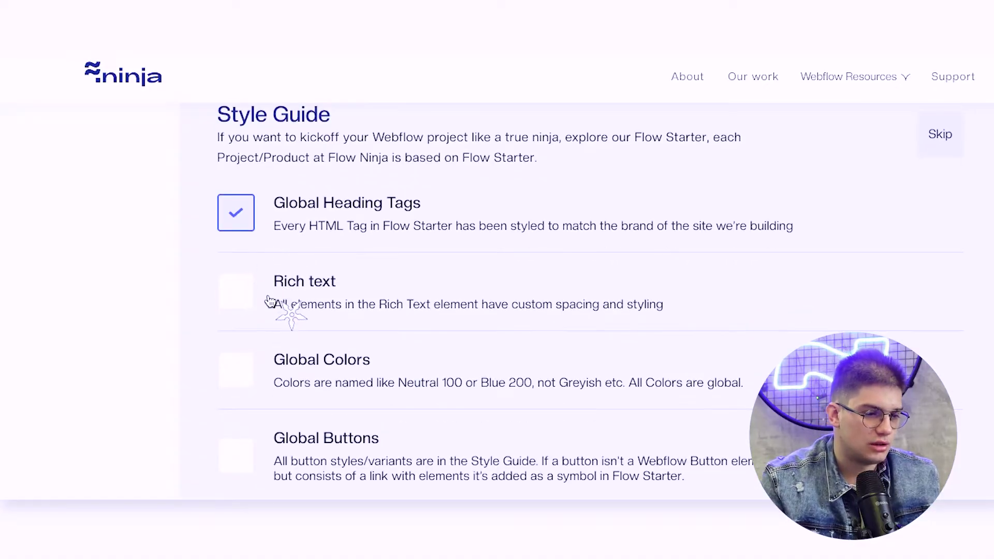
Scroll to the top of the Ninja Kickoff page to its Project Set Up section
{"action": "scroll", "coordinate": [273, 299], "scroll_direction": "up", "scroll_amount": 3}
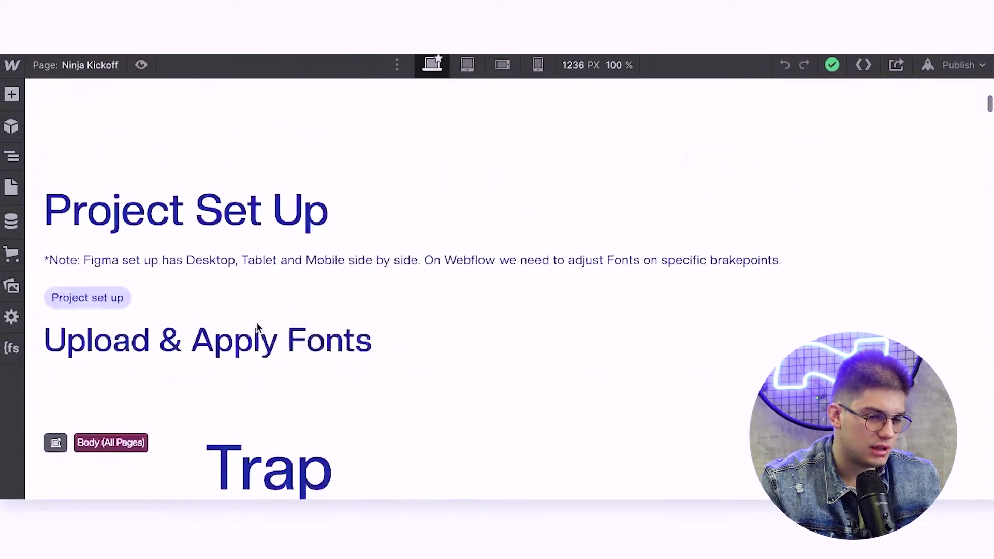
Inspect the Jumbo H, Heading 1, Heading 2 and Heading 3 styles
{"action": "scroll", "coordinate": [258, 327], "scroll_direction": "down", "scroll_amount": 6}
{"action": "left_click", "coordinate": [279, 414]}
{"action": "scroll", "coordinate": [301, 429], "scroll_direction": "down", "scroll_amount": 3}
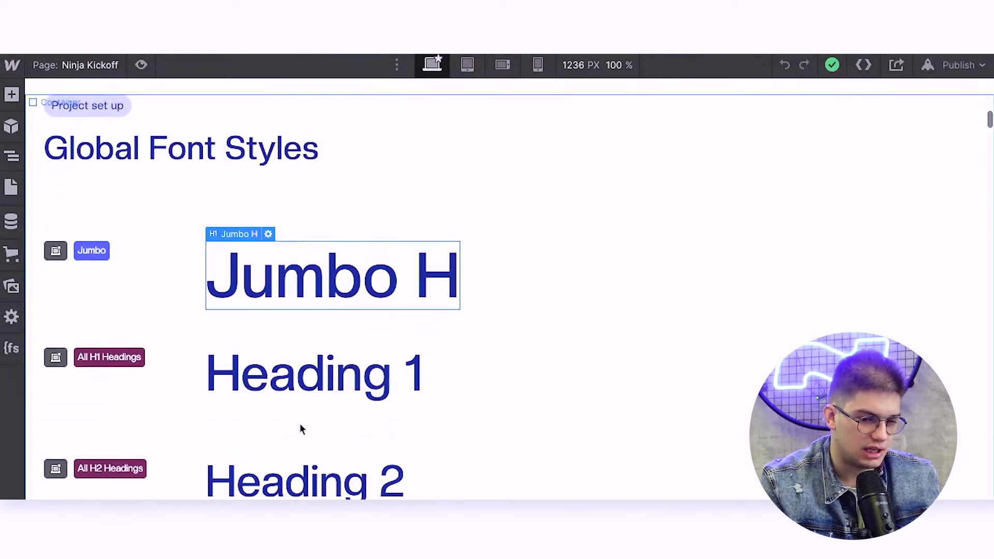
{"action": "left_click", "coordinate": [300, 382]}
{"action": "left_click", "coordinate": [271, 481]}
{"action": "scroll", "coordinate": [264, 485], "scroll_direction": "down", "scroll_amount": 3}
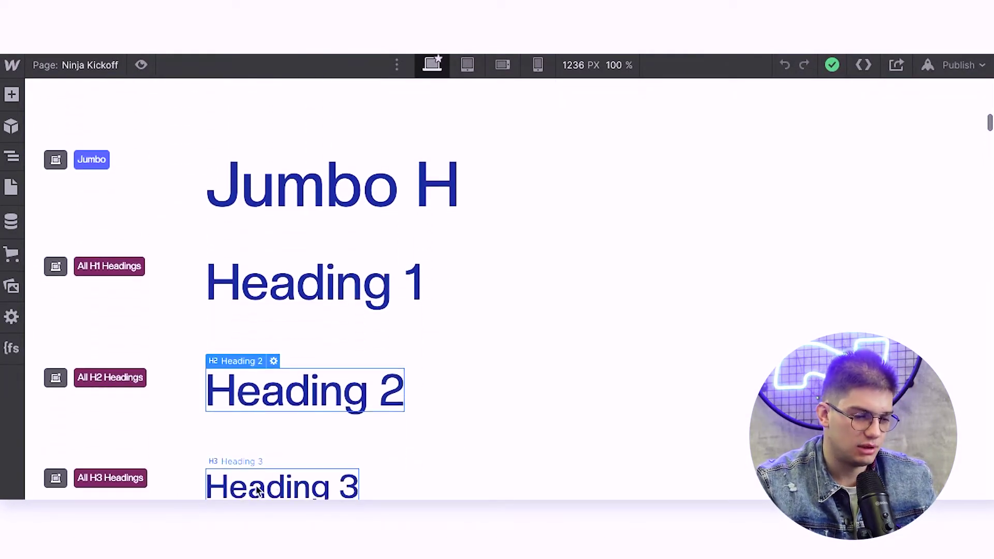
{"action": "left_click", "coordinate": [258, 489]}
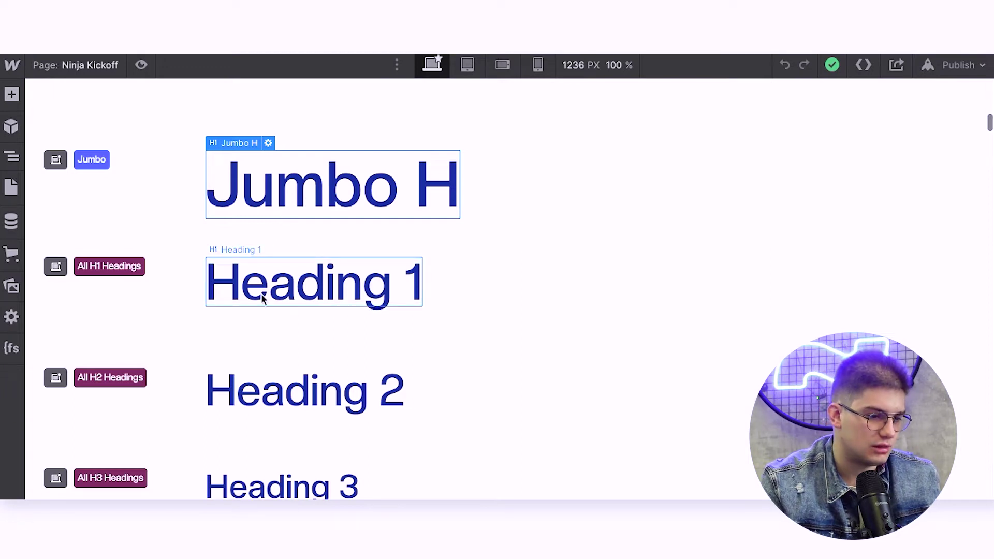
Recheck Heading 1 through Heading 3, then inspect the Heading 4 style
{"action": "left_click", "coordinate": [276, 327]}
{"action": "scroll", "coordinate": [270, 334], "scroll_direction": "down", "scroll_amount": 1}
{"action": "left_click", "coordinate": [262, 339]}
{"action": "scroll", "coordinate": [265, 352], "scroll_direction": "down", "scroll_amount": 1}
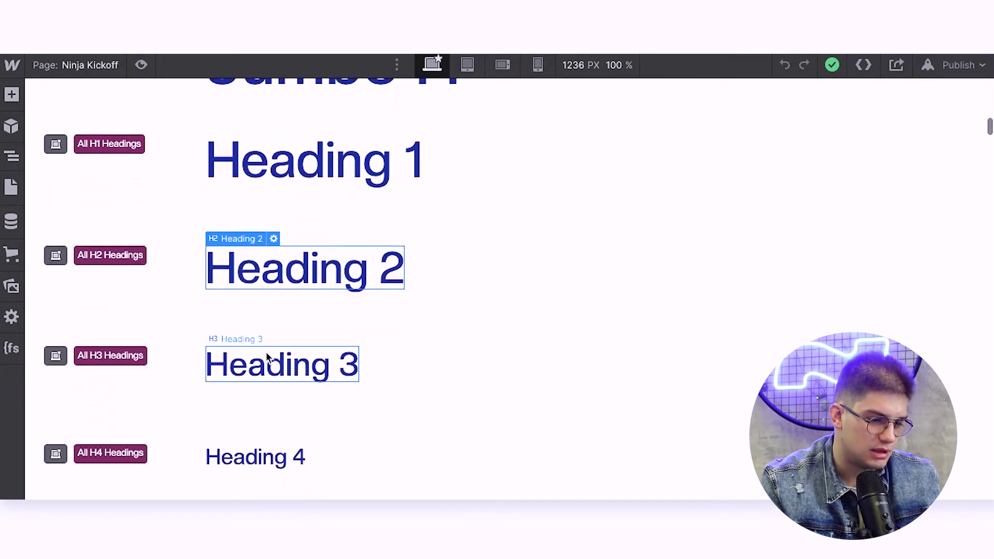
{"action": "left_click", "coordinate": [266, 362]}
{"action": "scroll", "coordinate": [263, 365], "scroll_direction": "down", "scroll_amount": 1}
{"action": "scroll", "coordinate": [261, 365], "scroll_direction": "down", "scroll_amount": 1}
{"action": "left_click", "coordinate": [262, 302]}
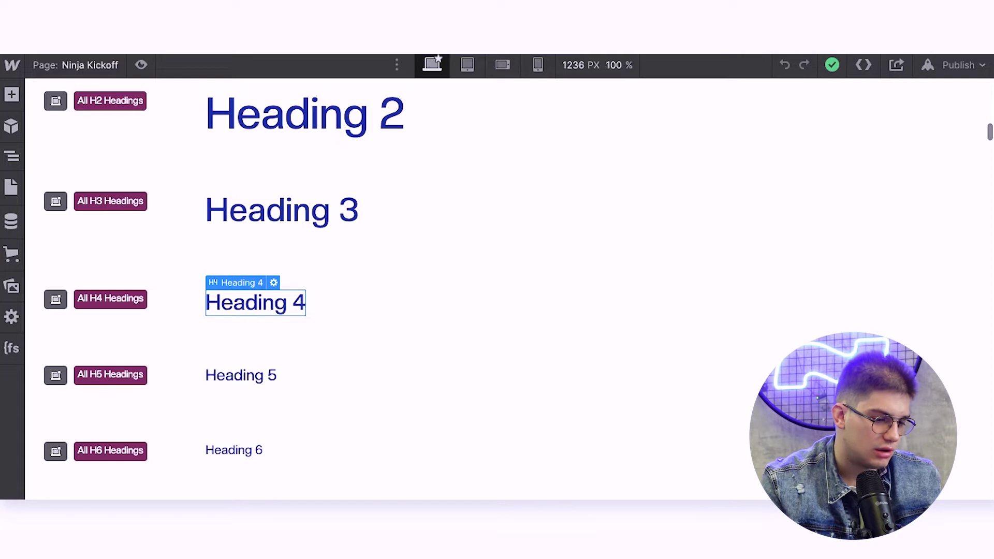
Inspect the All Paragraphs, Text Big, Text Small, Block Quote and Label Small styles
{"action": "scroll", "coordinate": [262, 362], "scroll_direction": "down", "scroll_amount": 2}
{"action": "left_click", "coordinate": [262, 409]}
{"action": "left_click", "coordinate": [264, 492]}
{"action": "scroll", "coordinate": [264, 497], "scroll_direction": "down", "scroll_amount": 2}
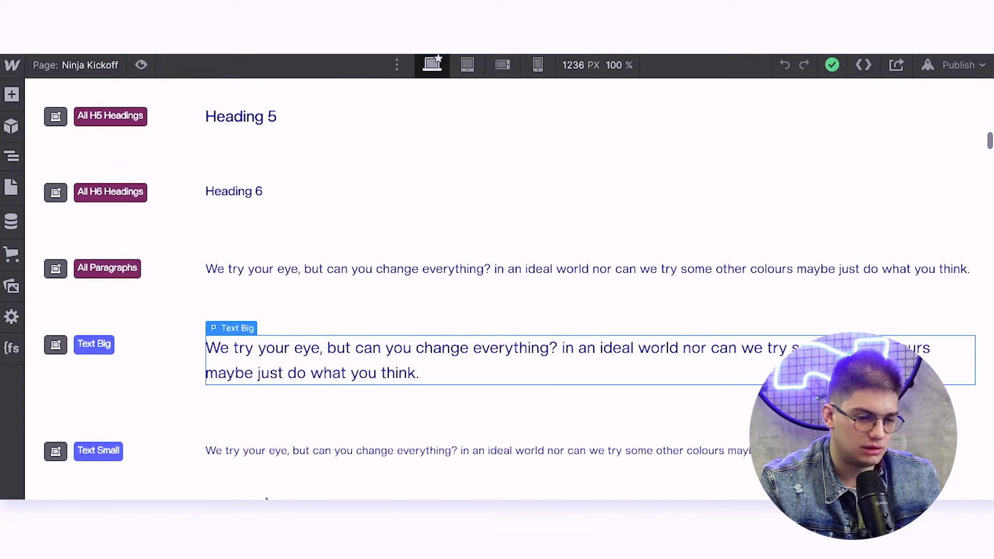
{"action": "left_click", "coordinate": [288, 459]}
{"action": "scroll", "coordinate": [289, 459], "scroll_direction": "down", "scroll_amount": 4}
{"action": "left_click", "coordinate": [291, 359]}
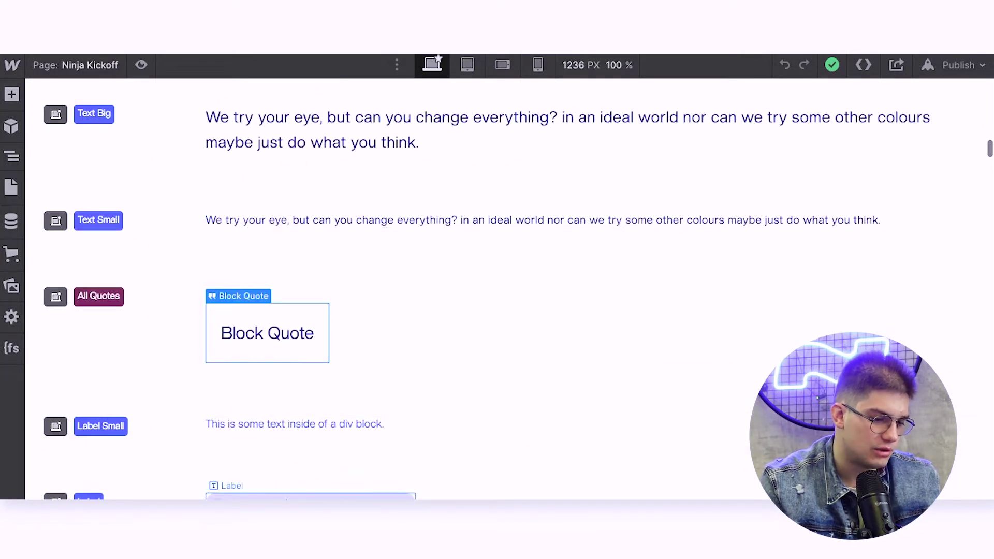
{"action": "left_click", "coordinate": [291, 421]}
{"action": "scroll", "coordinate": [291, 420], "scroll_direction": "down", "scroll_amount": 6}
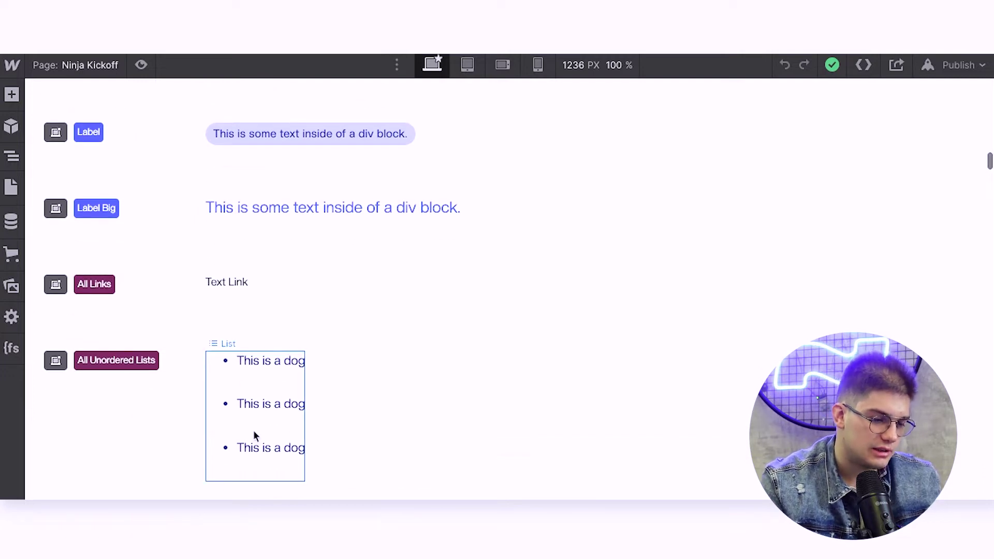
{"action": "scroll", "coordinate": [253, 435], "scroll_direction": "down", "scroll_amount": 3}
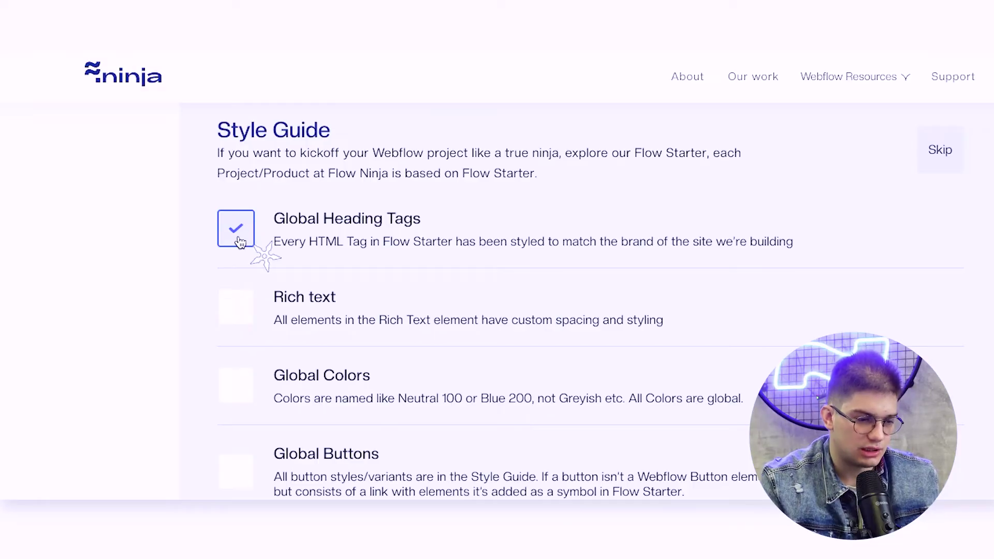
Inspect the Rich Text block's heading and paragraph styling
{"action": "scroll", "coordinate": [240, 242], "scroll_direction": "down", "scroll_amount": 1}
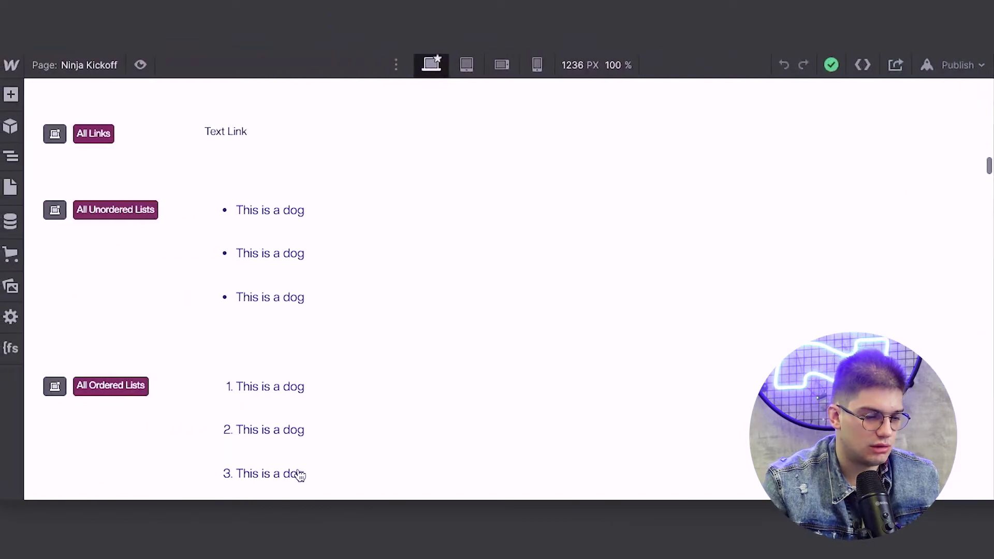
{"action": "scroll", "coordinate": [297, 472], "scroll_direction": "down", "scroll_amount": 5}
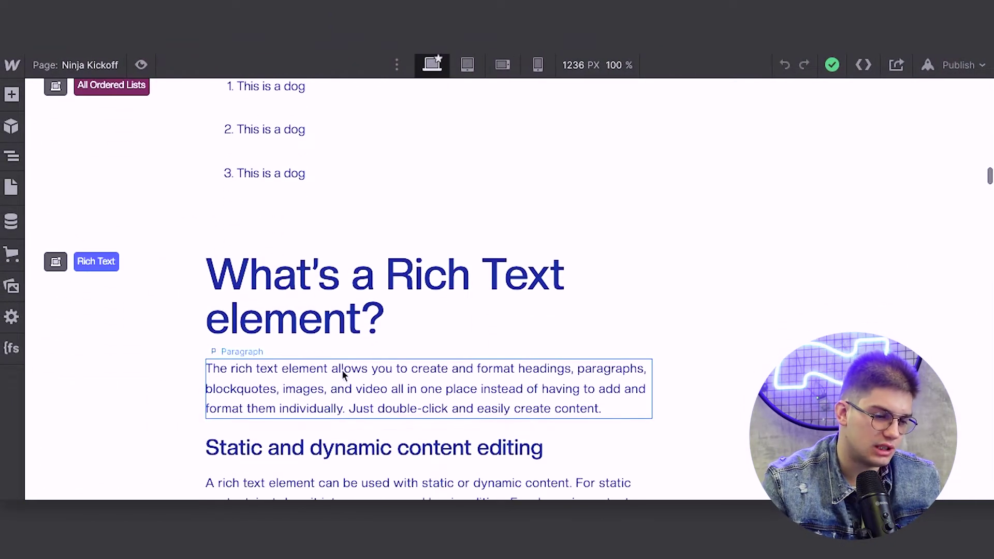
{"action": "left_click", "coordinate": [341, 362]}
{"action": "scroll", "coordinate": [340, 358], "scroll_direction": "down", "scroll_amount": 1}
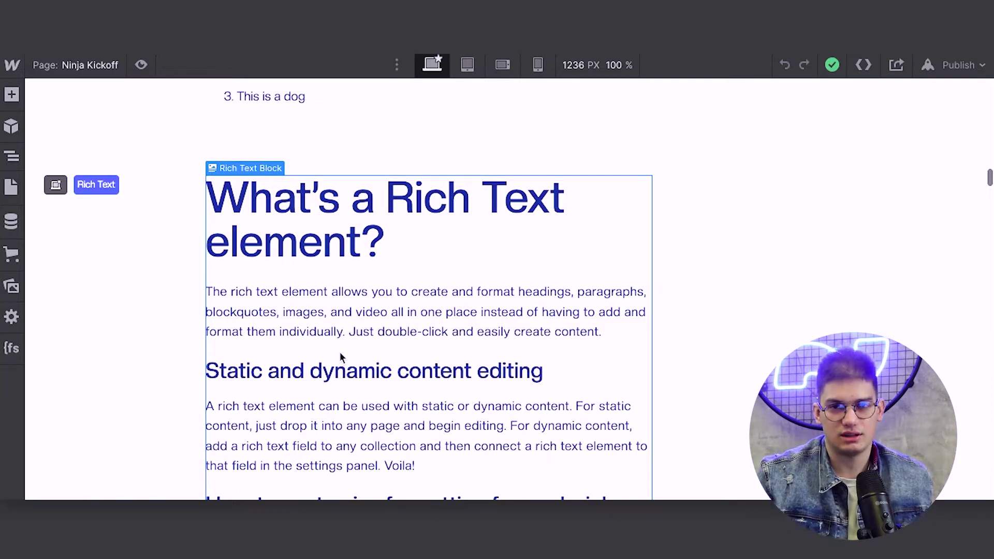
{"action": "scroll", "coordinate": [340, 352], "scroll_direction": "down", "scroll_amount": 5}
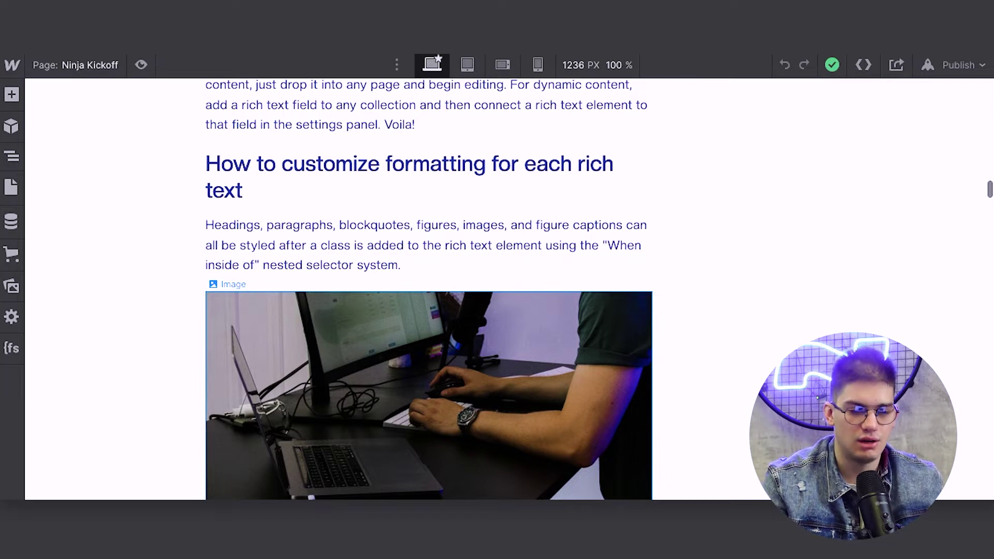
Tick the Rich text checklist item and move on to Global Background Classes
{"action": "scroll", "coordinate": [480, 398], "scroll_direction": "up", "scroll_amount": 3}
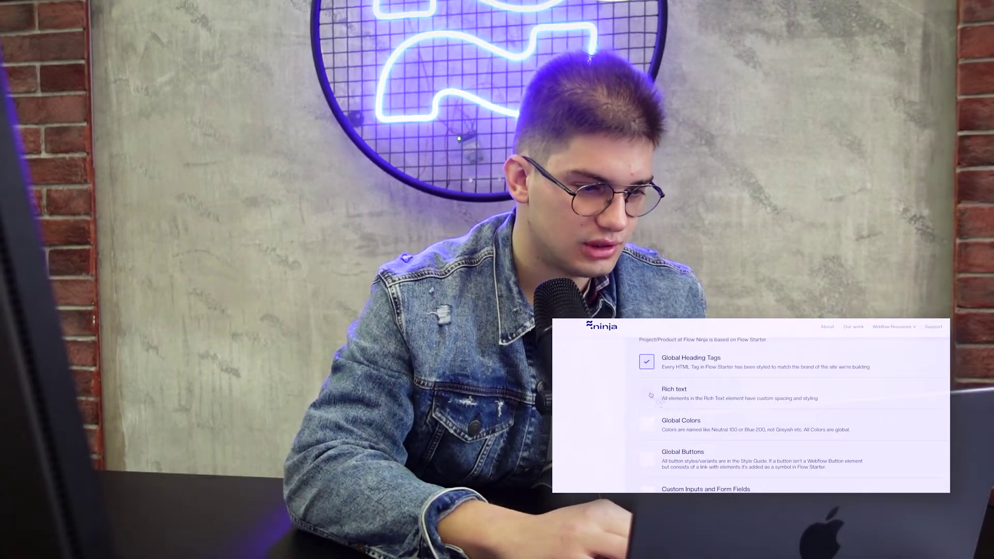
{"action": "left_click", "coordinate": [650, 394]}
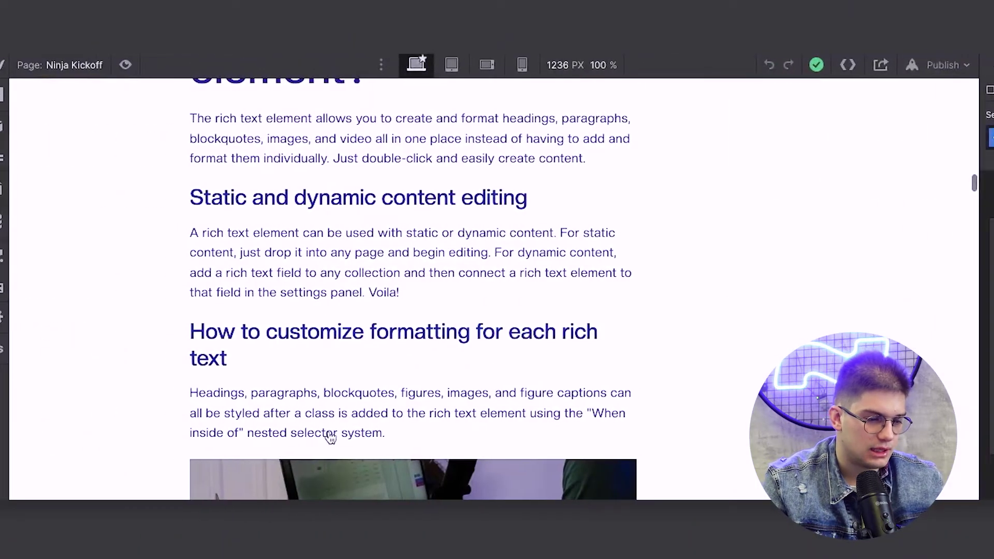
{"action": "scroll", "coordinate": [293, 440], "scroll_direction": "down", "scroll_amount": 5}
{"action": "scroll", "coordinate": [293, 454], "scroll_direction": "down", "scroll_amount": 10}
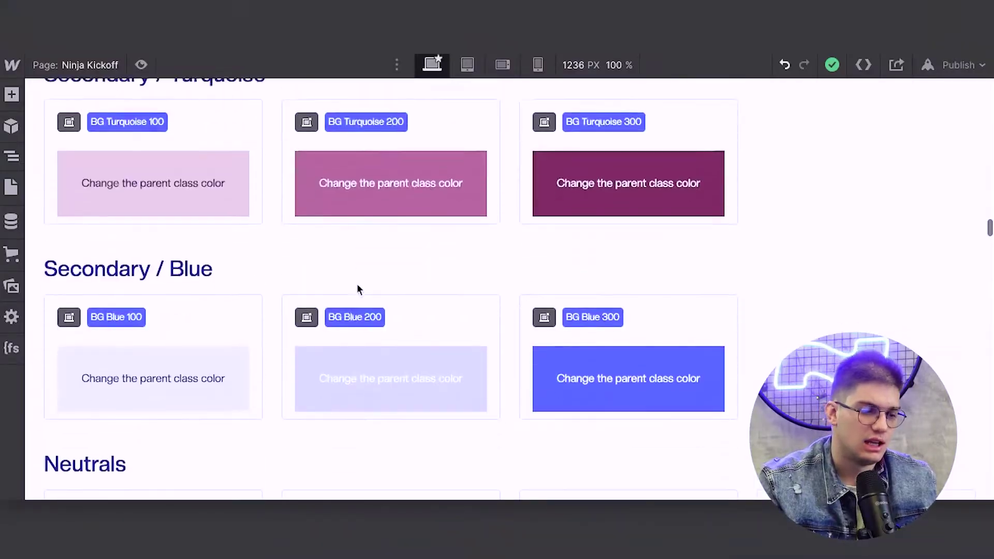
{"action": "scroll", "coordinate": [356, 285], "scroll_direction": "down", "scroll_amount": 4}
Scroll through the colour class sections down to the Buttons section
{"action": "scroll", "coordinate": [321, 316], "scroll_direction": "down", "scroll_amount": 3}
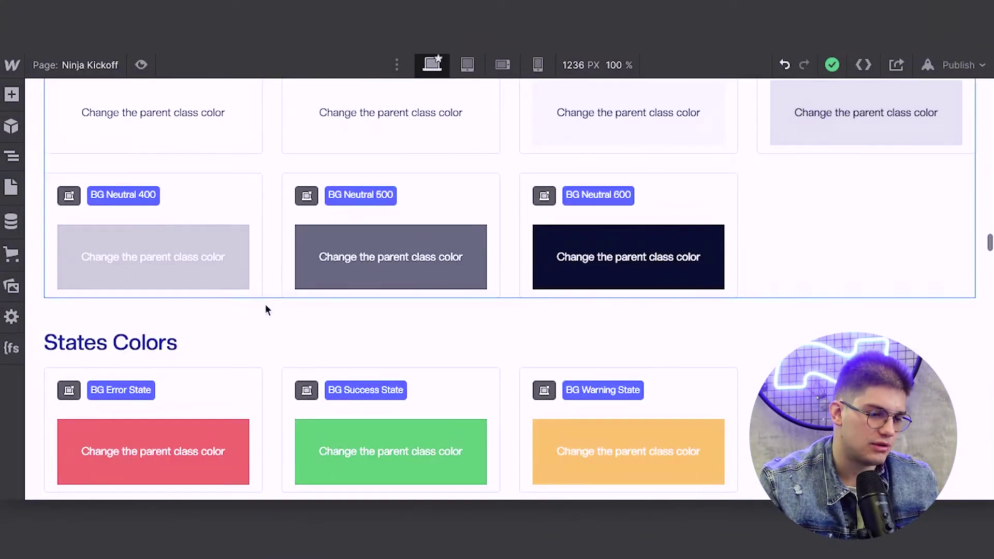
{"action": "scroll", "coordinate": [261, 331], "scroll_direction": "down", "scroll_amount": 2}
{"action": "scroll", "coordinate": [228, 324], "scroll_direction": "down", "scroll_amount": 8}
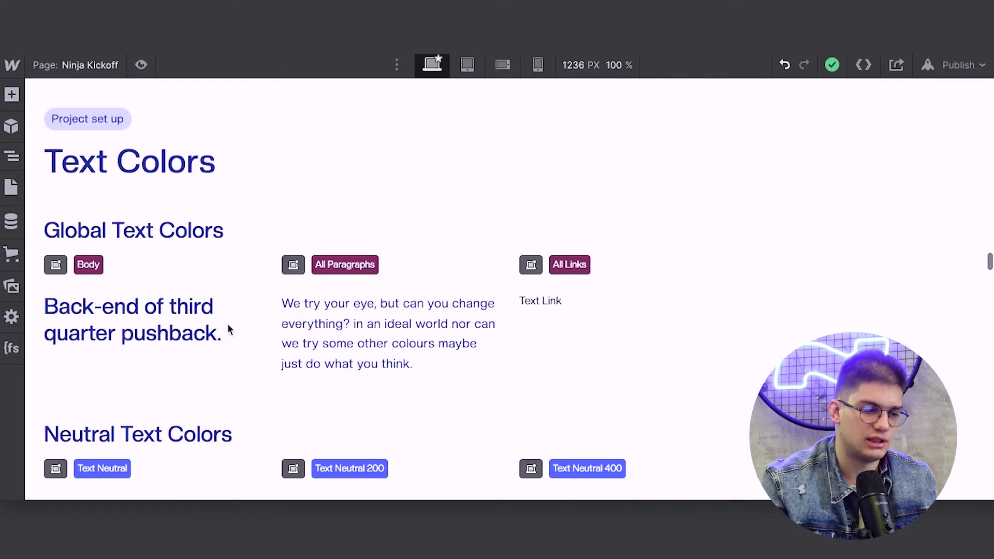
{"action": "scroll", "coordinate": [373, 352], "scroll_direction": "down", "scroll_amount": 3}
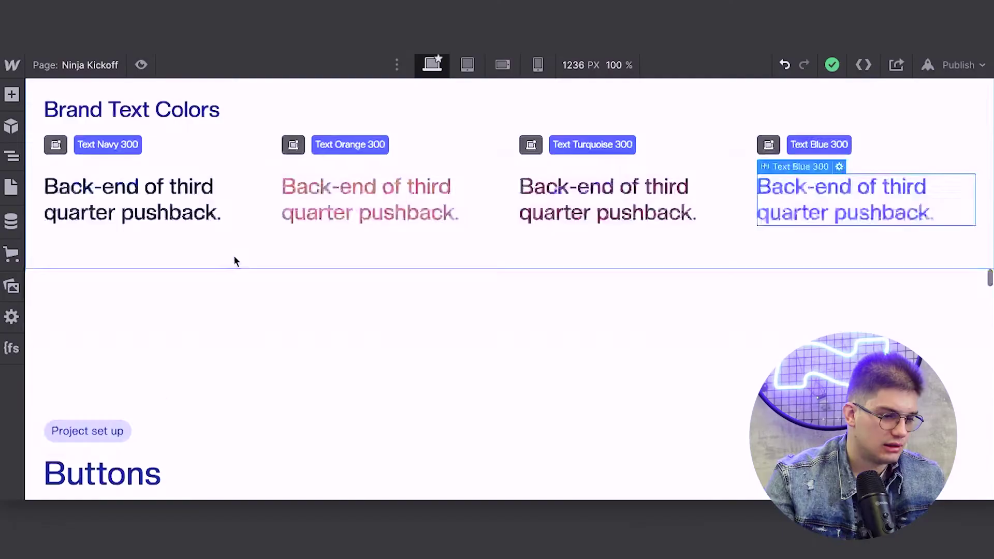
{"action": "scroll", "coordinate": [234, 256], "scroll_direction": "down", "scroll_amount": 5}
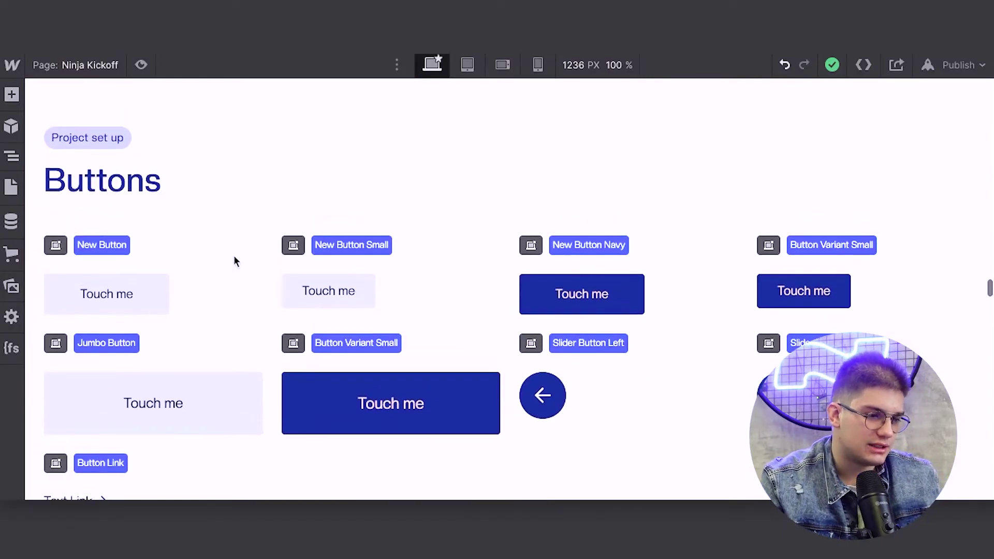
{"action": "scroll", "coordinate": [236, 248], "scroll_direction": "up", "scroll_amount": 1}
{"action": "scroll", "coordinate": [228, 249], "scroll_direction": "up", "scroll_amount": 2}
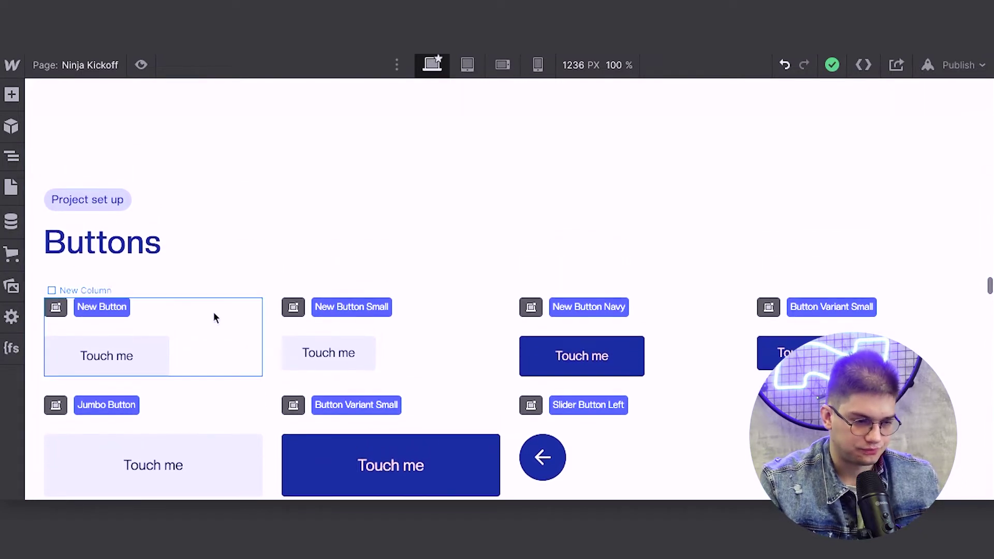
Inspect New Button, New Button Small, New Button Navy, Jumbo Button and New Button Navy Small
{"action": "left_click", "coordinate": [130, 365]}
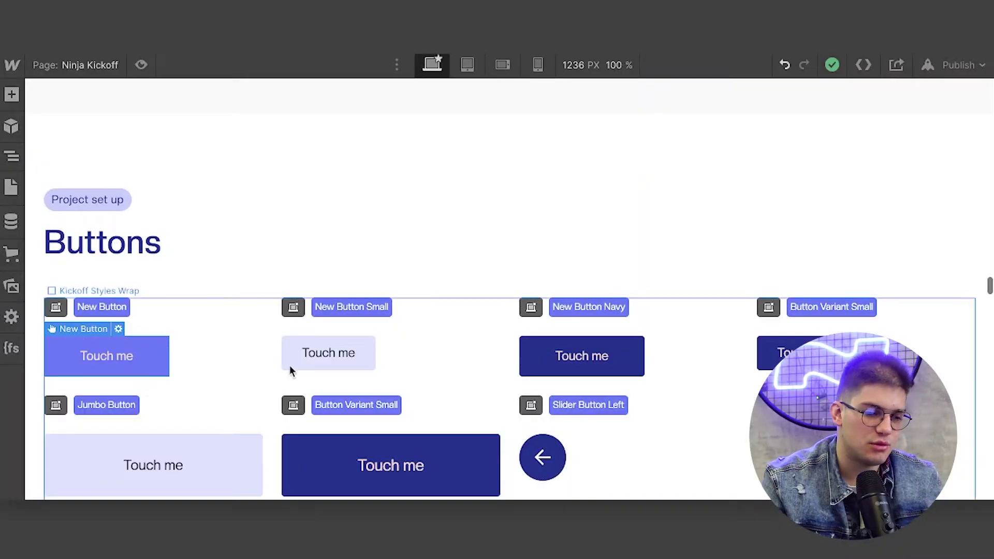
{"action": "left_click", "coordinate": [302, 366]}
{"action": "left_click", "coordinate": [561, 362]}
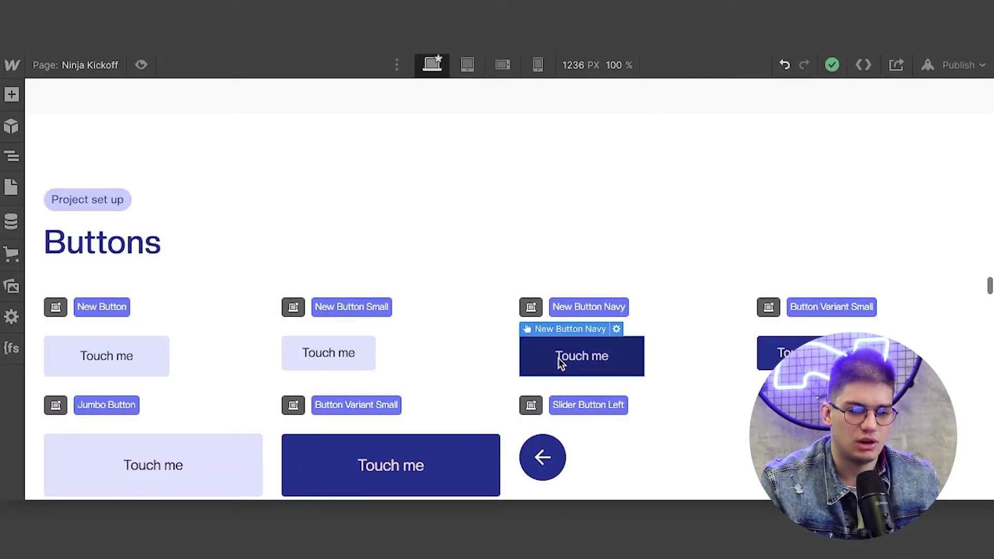
{"action": "left_click", "coordinate": [802, 365]}
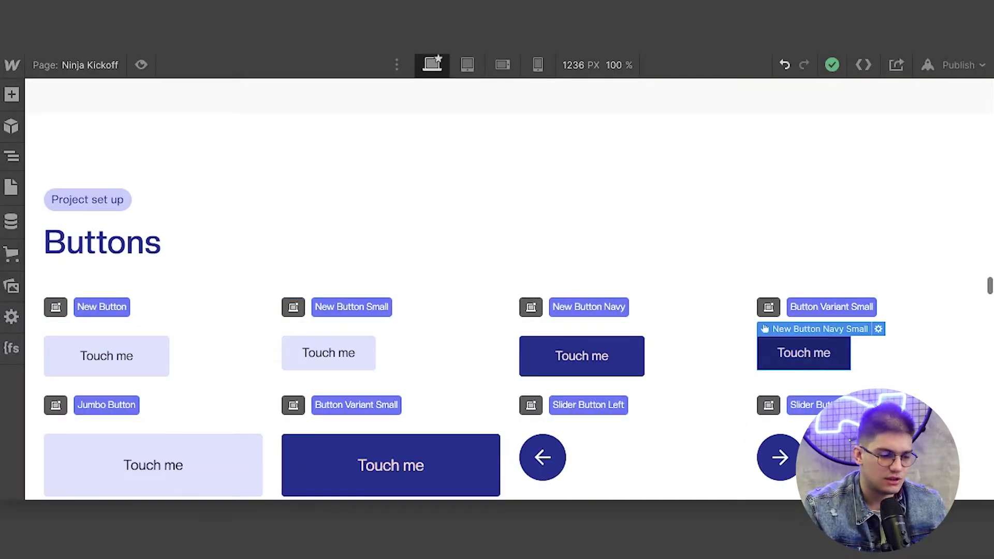
{"action": "left_click", "coordinate": [148, 490]}
{"action": "left_click", "coordinate": [378, 473]}
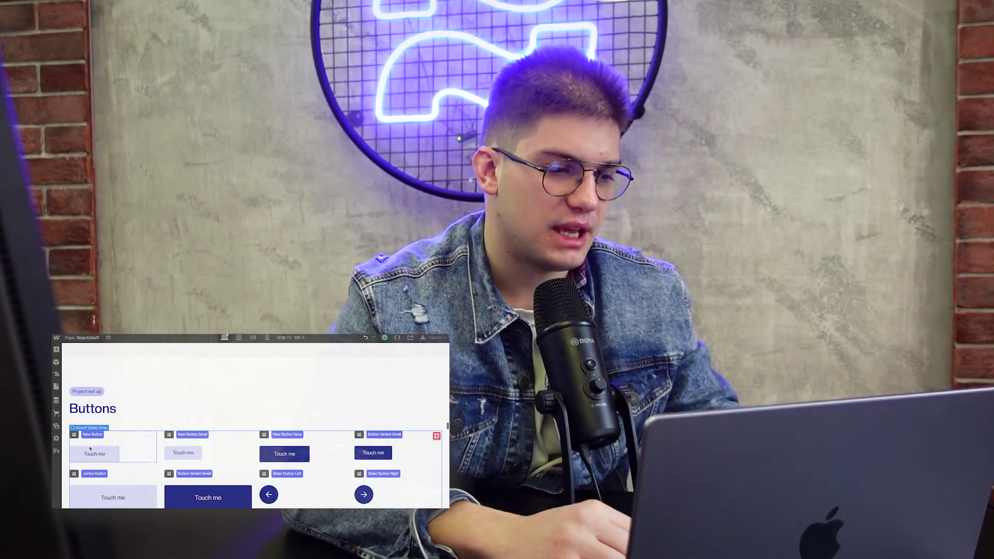
{"action": "left_click", "coordinate": [105, 355]}
{"action": "left_click", "coordinate": [373, 453]}
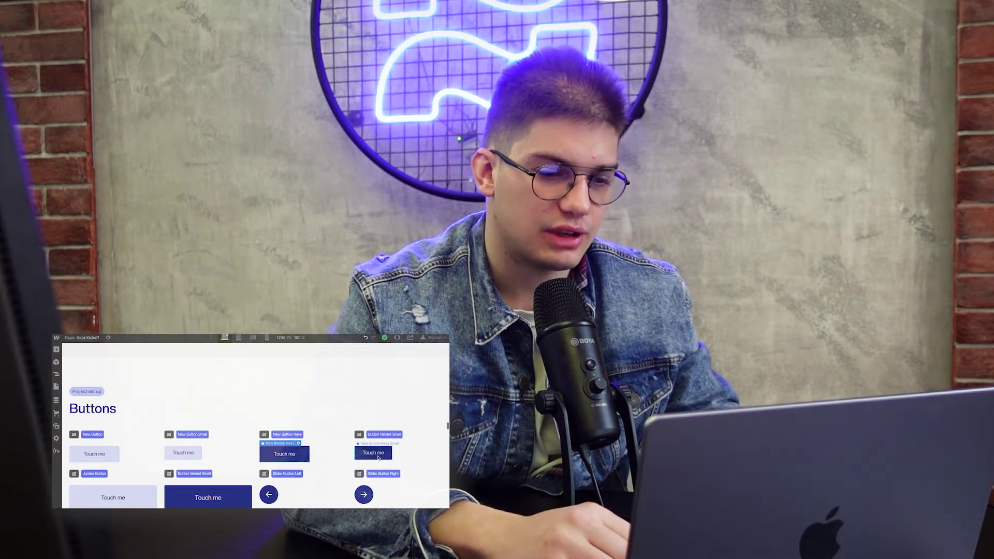
{"action": "left_click", "coordinate": [285, 455]}
{"action": "left_click", "coordinate": [98, 454]}
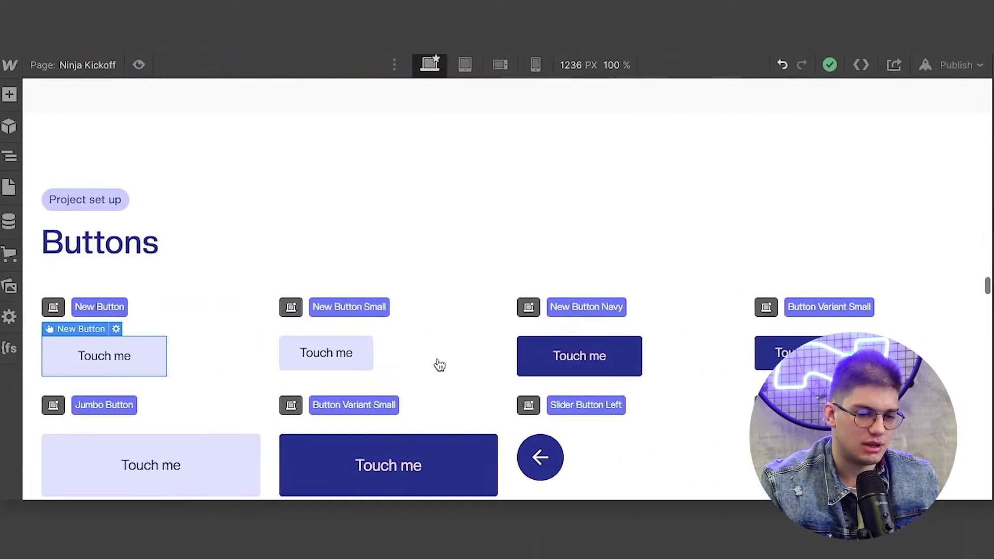
Scroll to the Inputs section's email, name, phone, country, text area, checkbox and radio fields
{"action": "scroll", "coordinate": [439, 368], "scroll_direction": "down", "scroll_amount": 10}
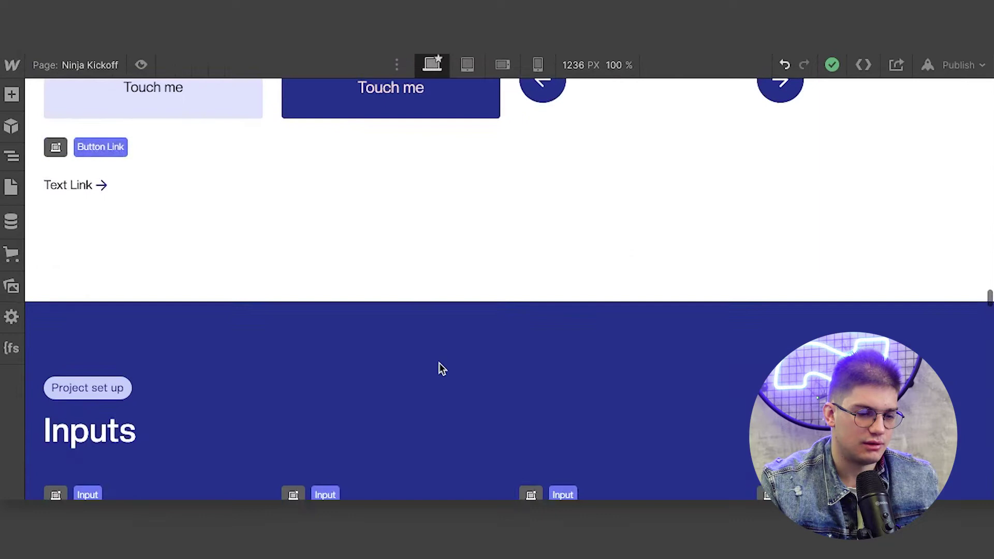
{"action": "scroll", "coordinate": [432, 363], "scroll_direction": "up", "scroll_amount": 3}
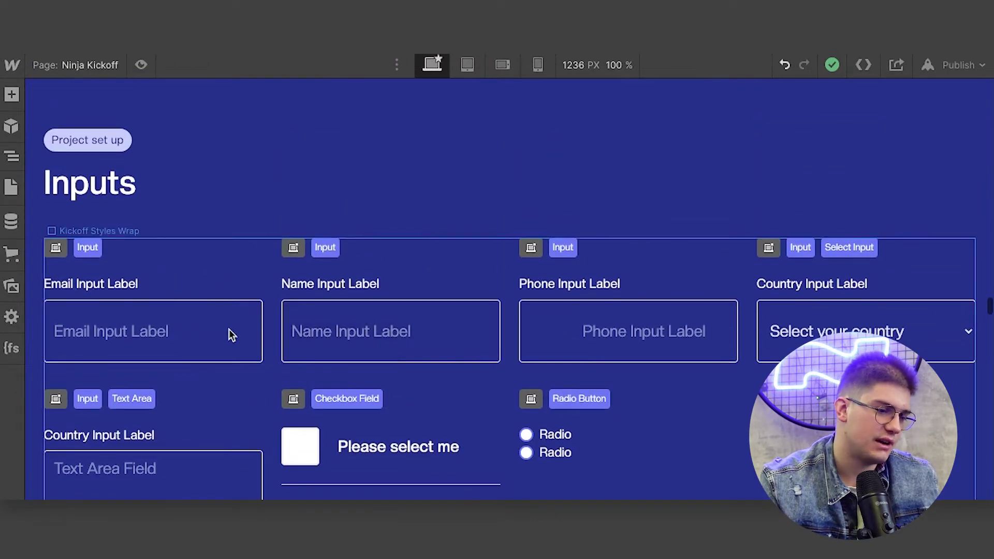
{"action": "scroll", "coordinate": [217, 456], "scroll_direction": "down", "scroll_amount": 4}
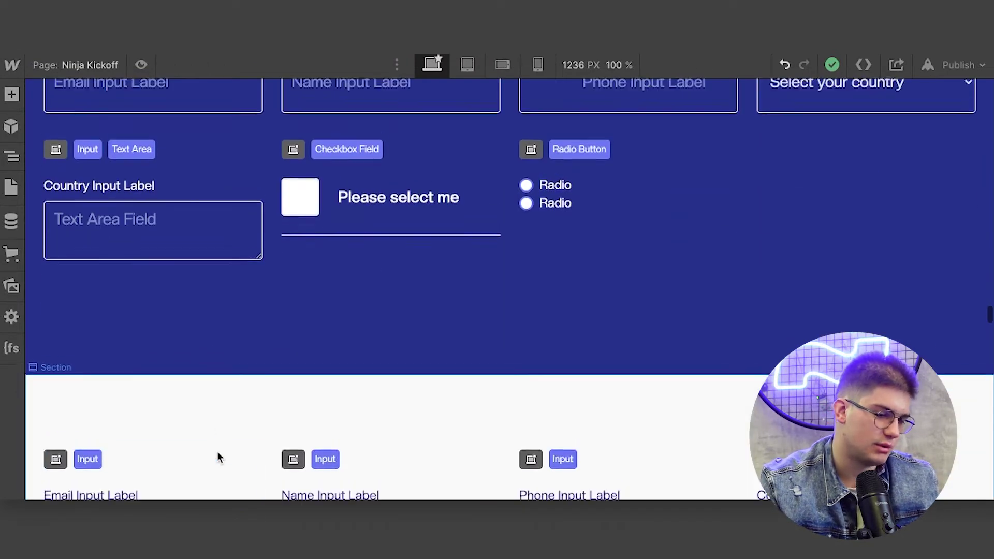
{"action": "scroll", "coordinate": [217, 458], "scroll_direction": "down", "scroll_amount": 5}
{"action": "scroll", "coordinate": [217, 457], "scroll_direction": "up", "scroll_amount": 5}
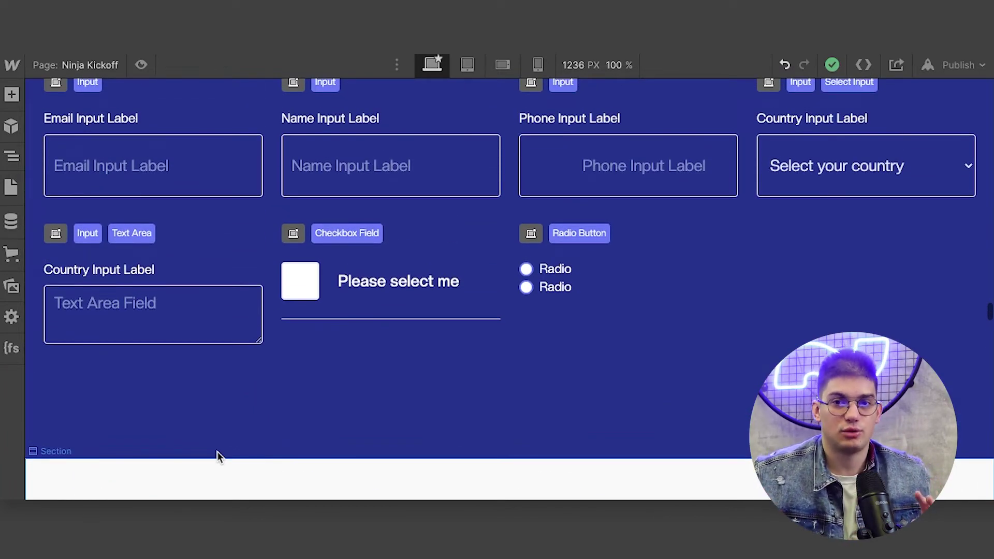
{"action": "scroll", "coordinate": [217, 452], "scroll_direction": "up", "scroll_amount": 3}
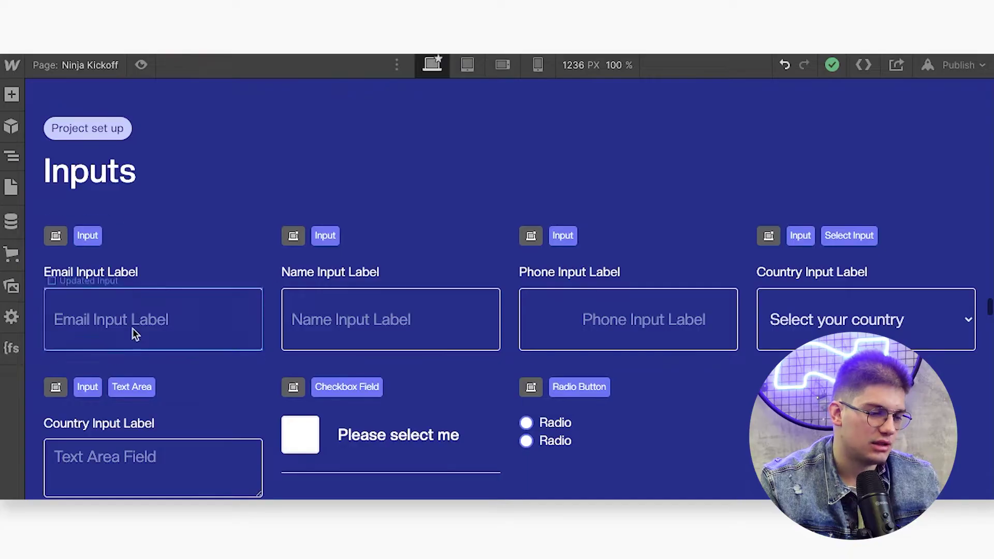
Scroll to the Combo Classes Container Grid and inspect the Container element's settings
{"action": "scroll", "coordinate": [105, 379], "scroll_direction": "down", "scroll_amount": 10}
{"action": "scroll", "coordinate": [106, 383], "scroll_direction": "down", "scroll_amount": 4}
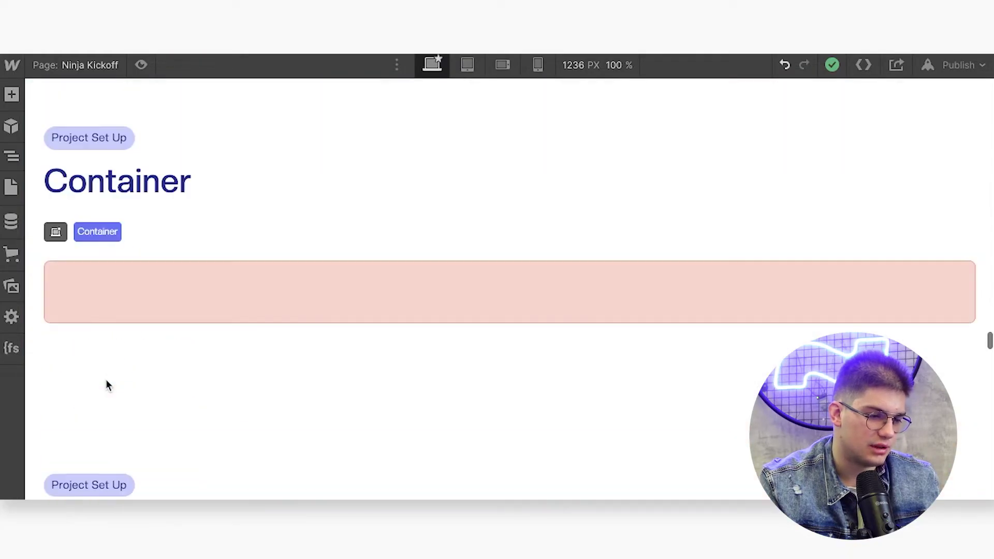
{"action": "left_click", "coordinate": [35, 289]}
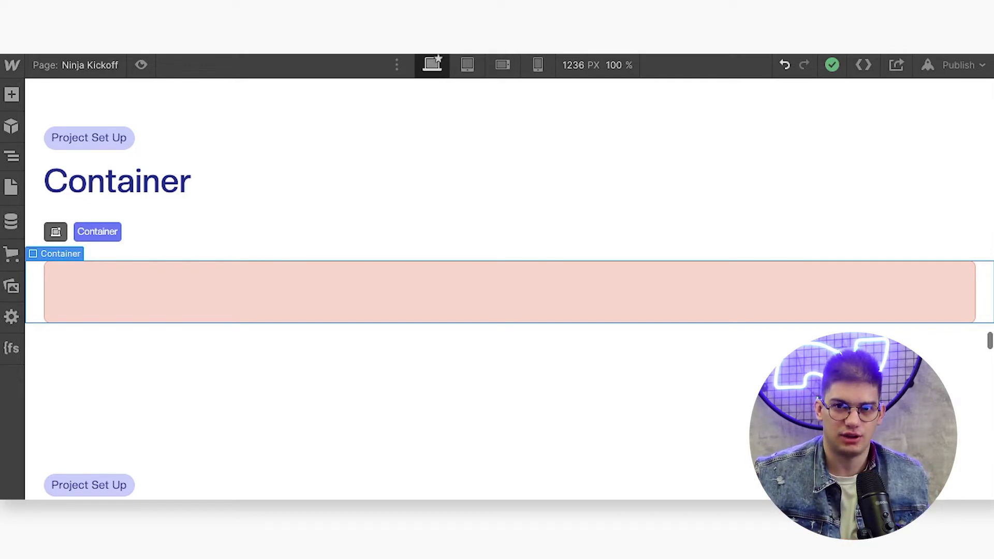
{"action": "scroll", "coordinate": [509, 288], "scroll_direction": "down", "scroll_amount": 20}
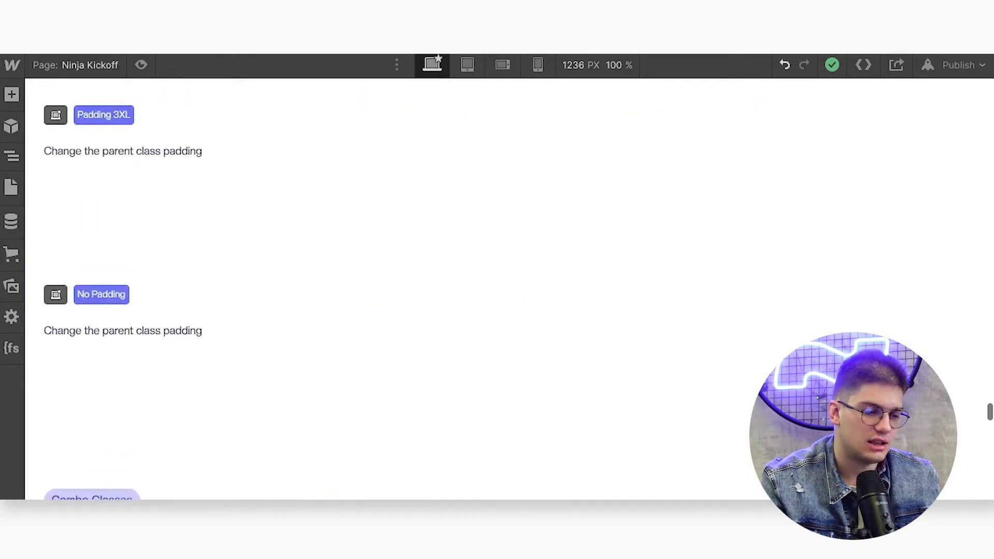
{"action": "scroll", "coordinate": [600, 378], "scroll_direction": "up", "scroll_amount": 20}
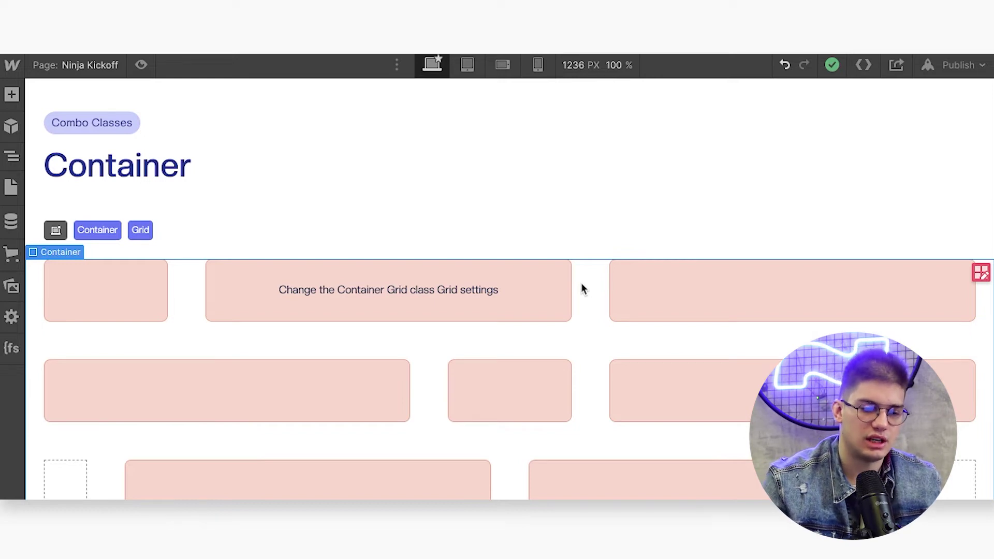
Check the Container's 1FR grid columns, then scroll up to Padding XXL and Padding 3XL
{"action": "left_click", "coordinate": [981, 272]}
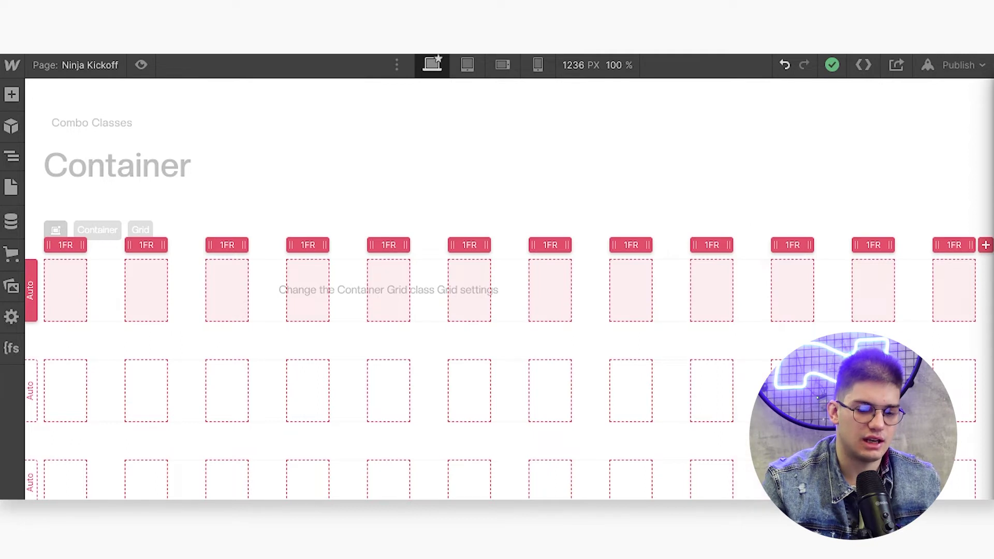
{"action": "key", "text": "Escape"}
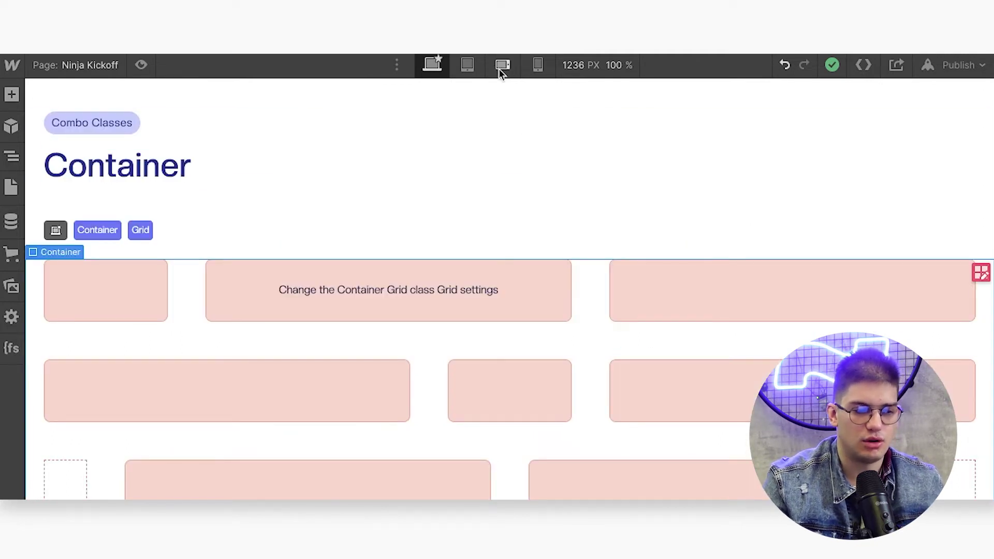
{"action": "scroll", "coordinate": [486, 172], "scroll_direction": "up", "scroll_amount": 5}
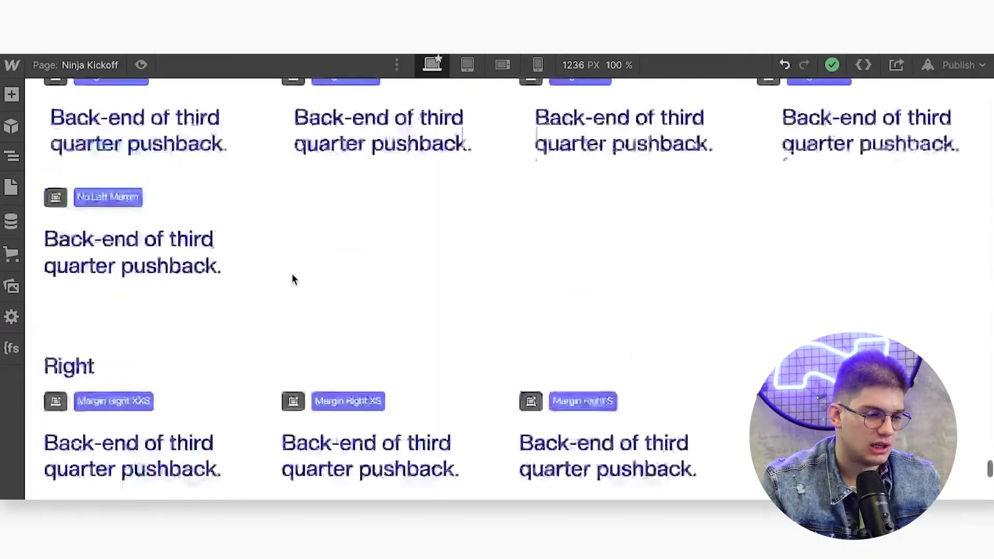
{"action": "scroll", "coordinate": [292, 279], "scroll_direction": "up", "scroll_amount": 15}
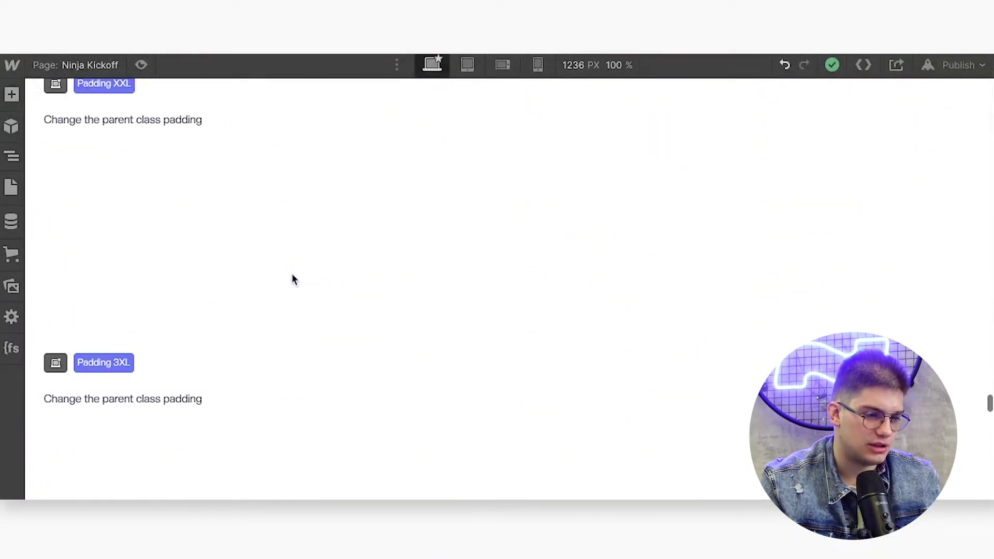
Look over the Padding and Margins classes and select the first Margin Bot XXS heading
{"action": "scroll", "coordinate": [306, 255], "scroll_direction": "up", "scroll_amount": 5}
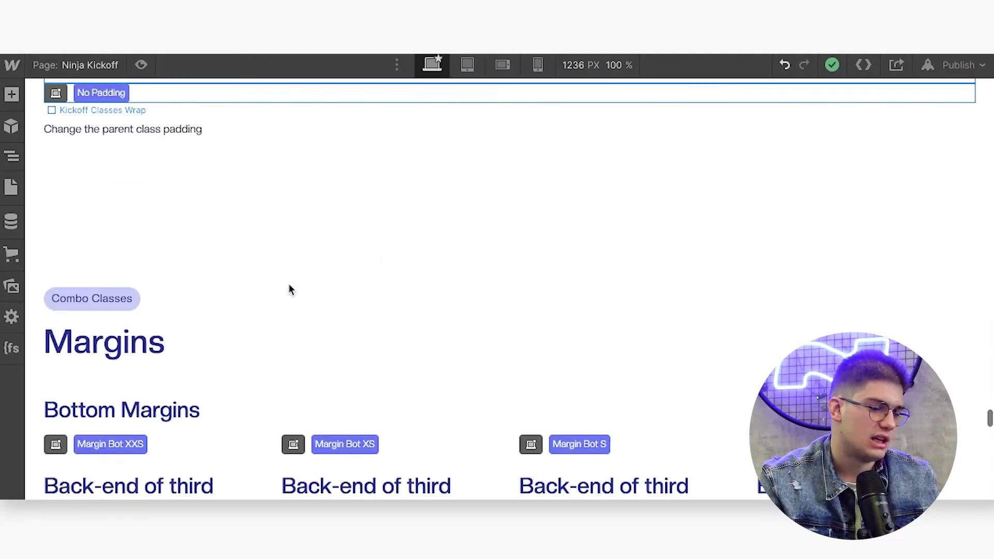
{"action": "scroll", "coordinate": [289, 289], "scroll_direction": "down", "scroll_amount": 1}
{"action": "left_click", "coordinate": [155, 476]}
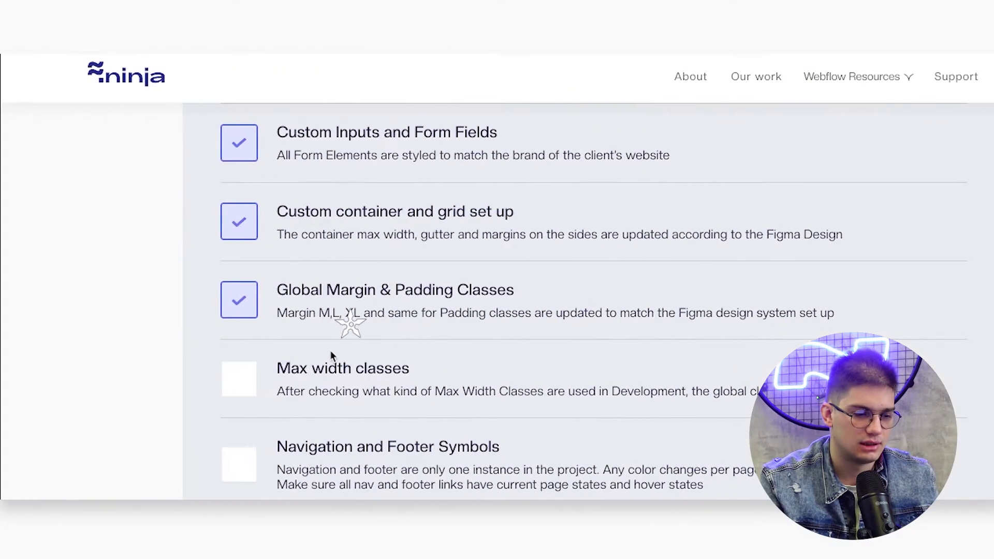
Tick Max width classes in the checklist, then select the P Max Width S paragraph to check its class
{"action": "left_click", "coordinate": [235, 385]}
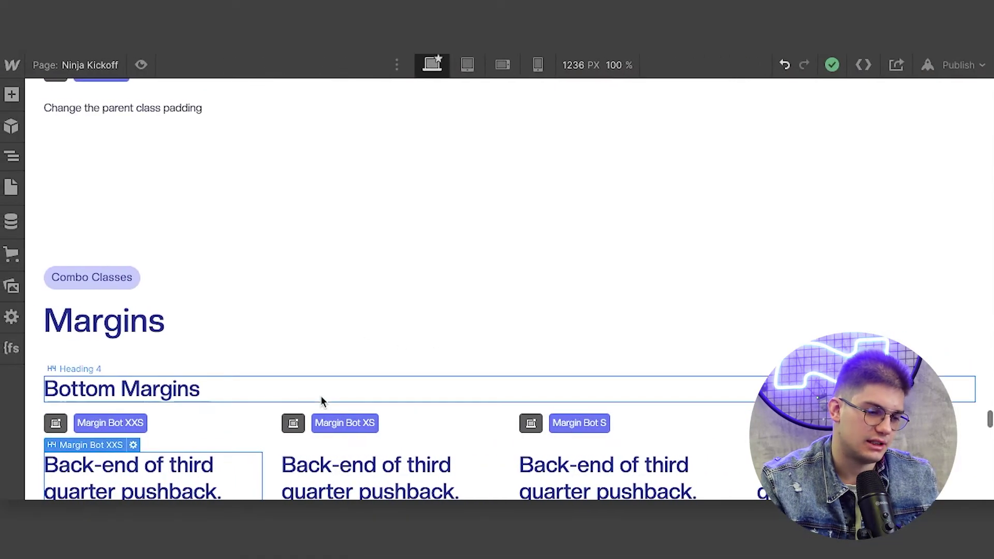
{"action": "scroll", "coordinate": [321, 398], "scroll_direction": "down", "scroll_amount": 5}
{"action": "scroll", "coordinate": [321, 396], "scroll_direction": "down", "scroll_amount": 15}
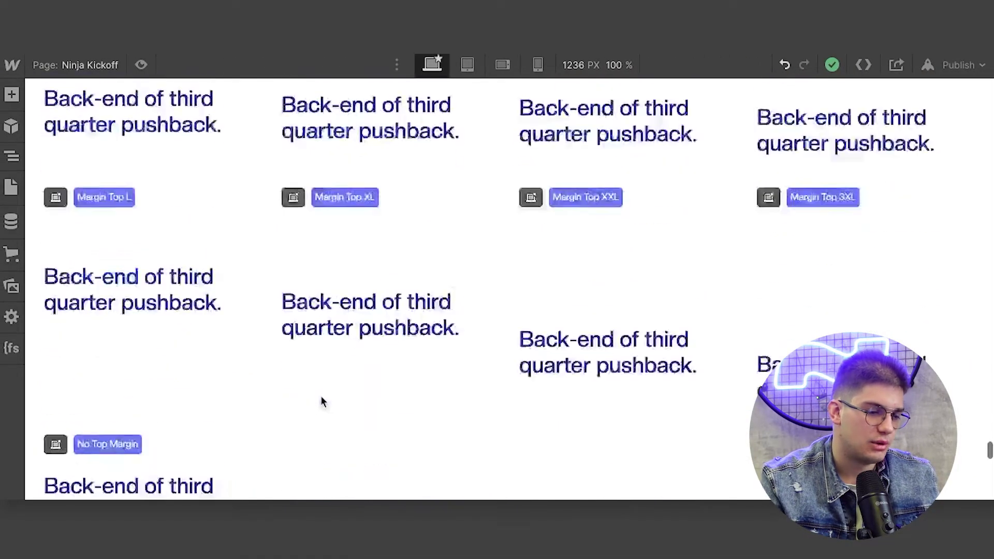
{"action": "left_click", "coordinate": [127, 265]}
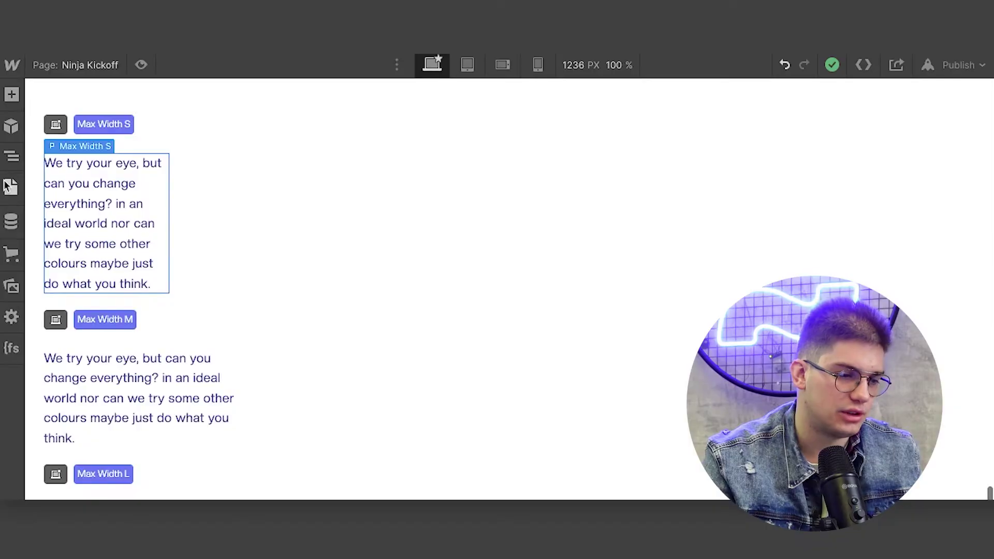
{"action": "left_click", "coordinate": [11, 186]}
On the Home page, select the New Footer and Navbar Working symbols to confirm each is one instance
{"action": "left_click", "coordinate": [88, 183]}
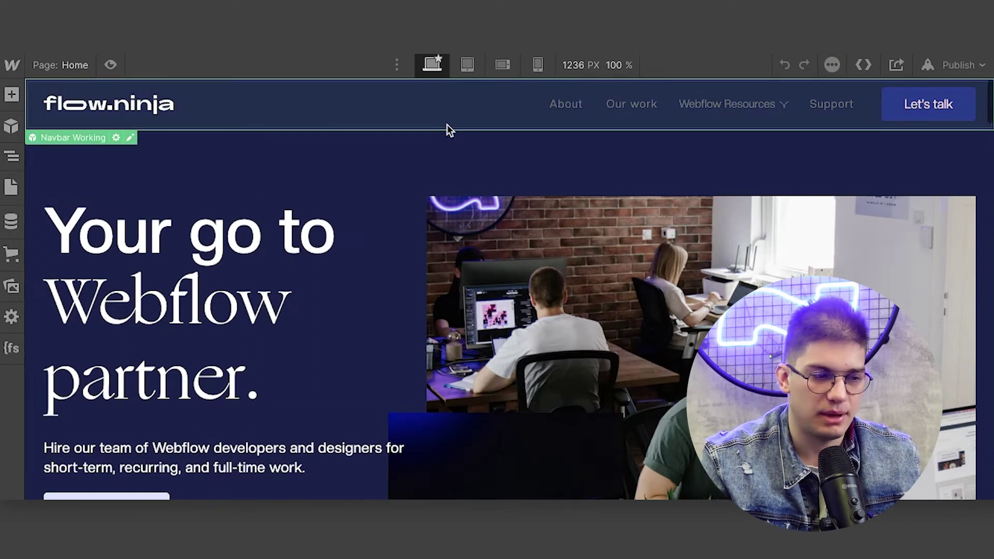
{"action": "key", "text": "z"}
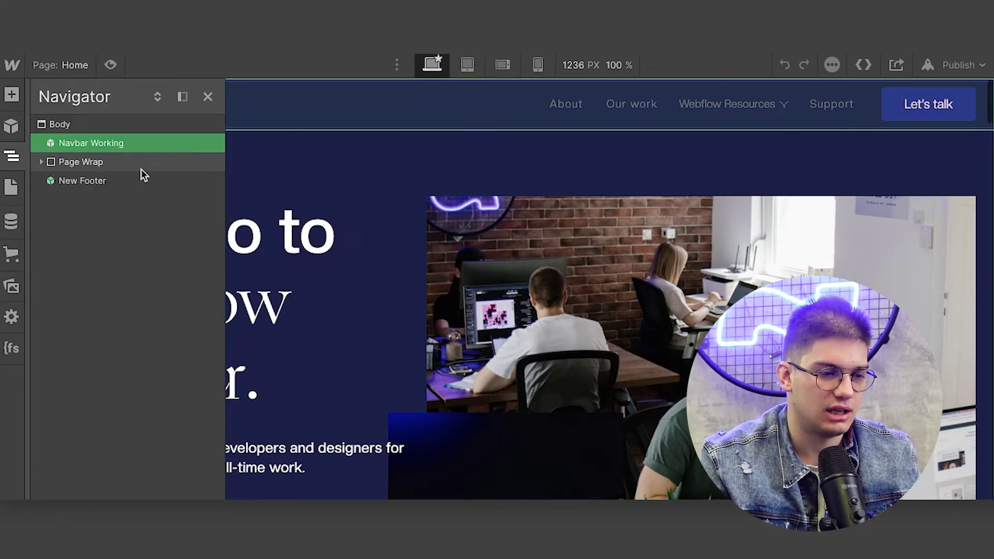
{"action": "left_click", "coordinate": [108, 182]}
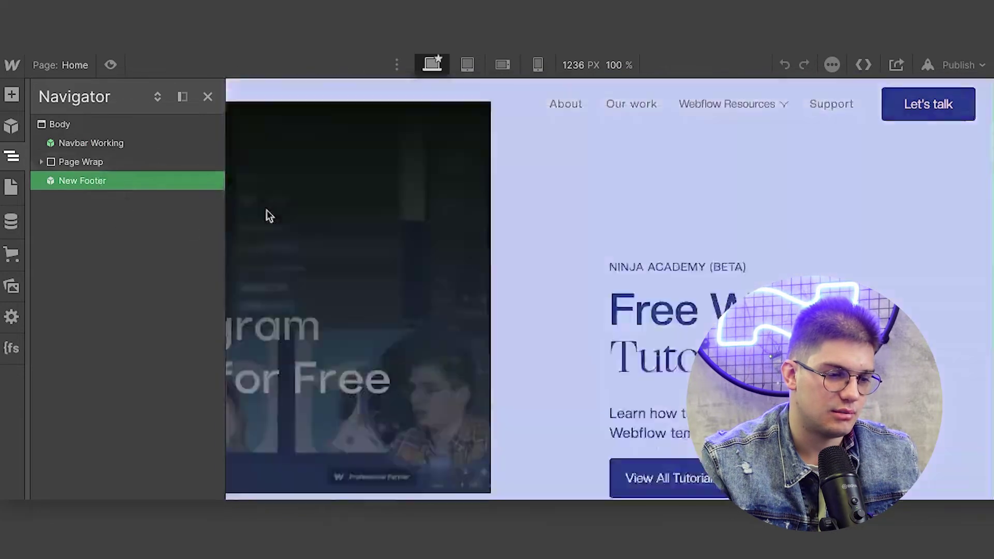
{"action": "left_click", "coordinate": [368, 446]}
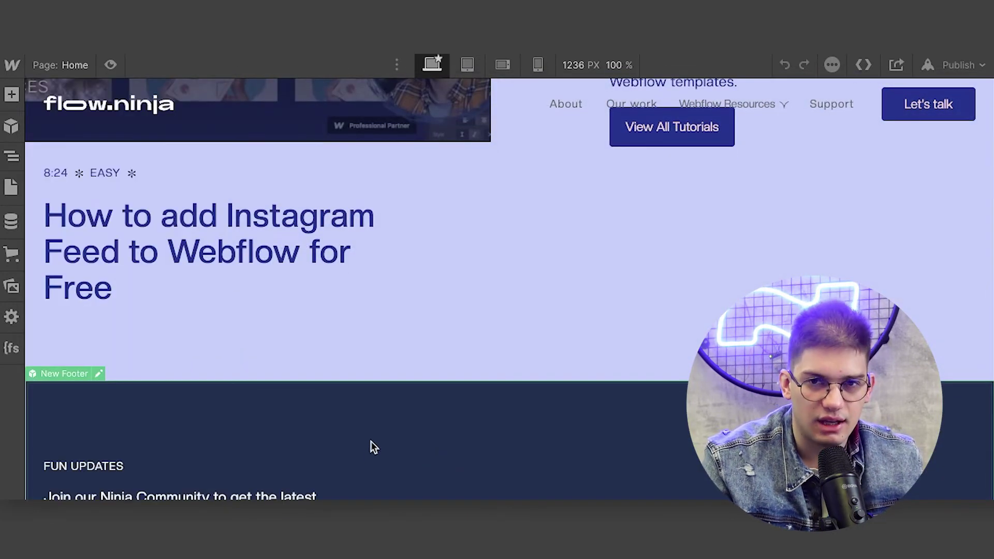
{"action": "scroll", "coordinate": [404, 272], "scroll_direction": "up", "scroll_amount": 10}
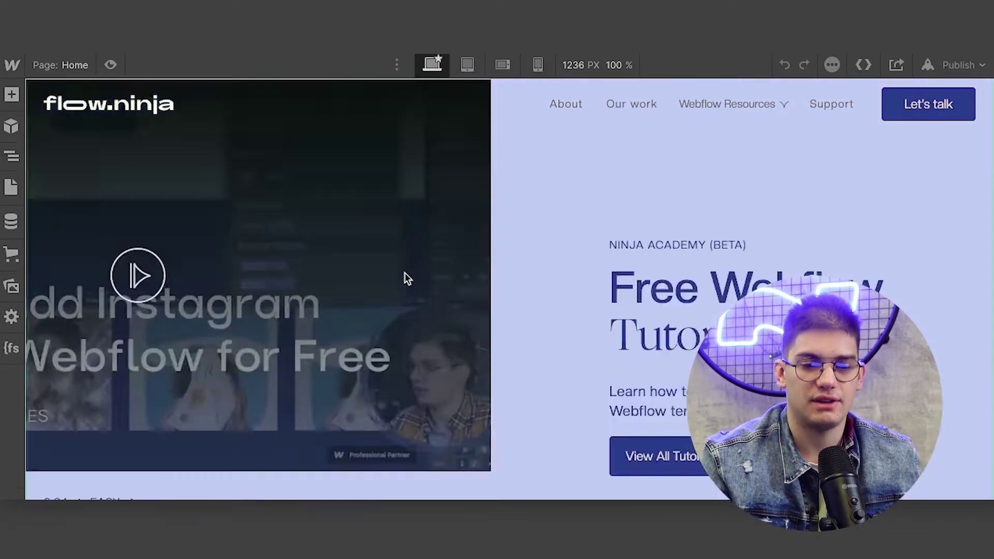
{"action": "scroll", "coordinate": [406, 278], "scroll_direction": "up", "scroll_amount": 10}
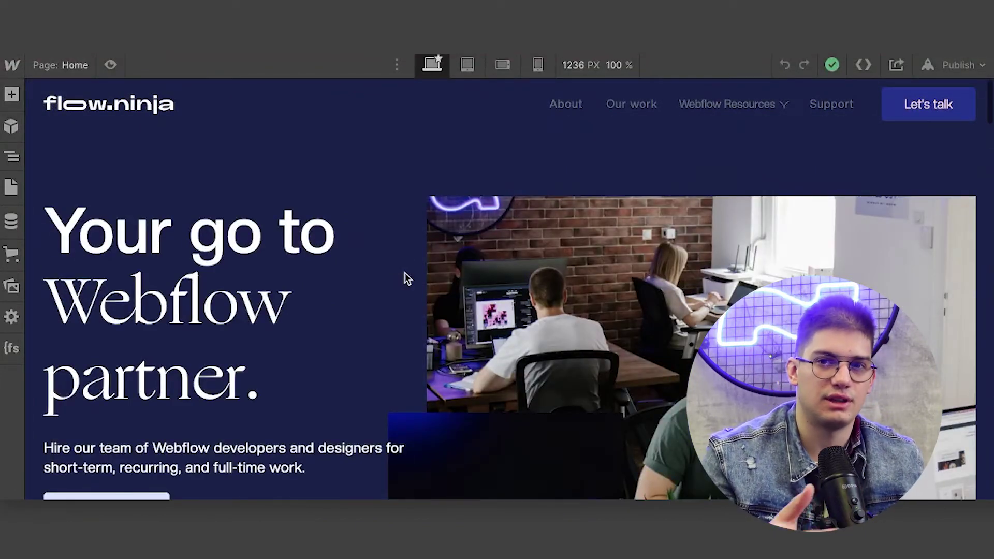
{"action": "left_click", "coordinate": [488, 110]}
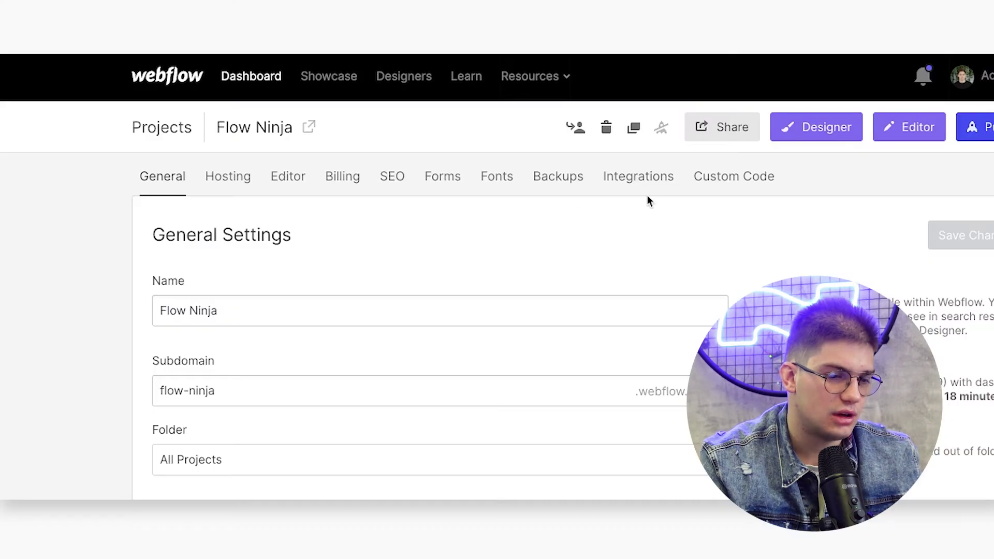
Review the Flow Ninja project's Fonts settings, down to Custom Fonts and Installed Fonts
{"action": "left_click", "coordinate": [496, 177]}
{"action": "scroll", "coordinate": [344, 365], "scroll_direction": "down", "scroll_amount": 8}
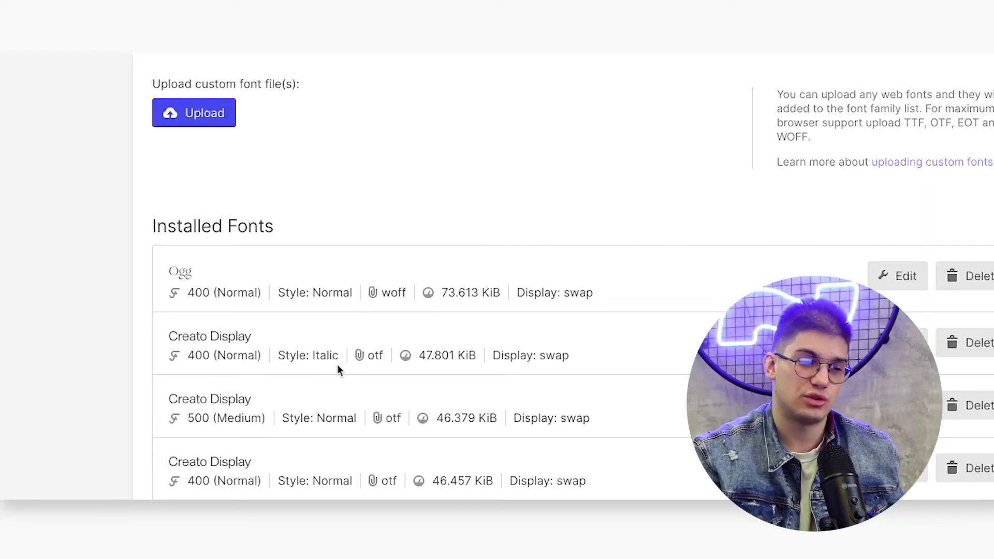
{"action": "scroll", "coordinate": [337, 369], "scroll_direction": "up", "scroll_amount": 5}
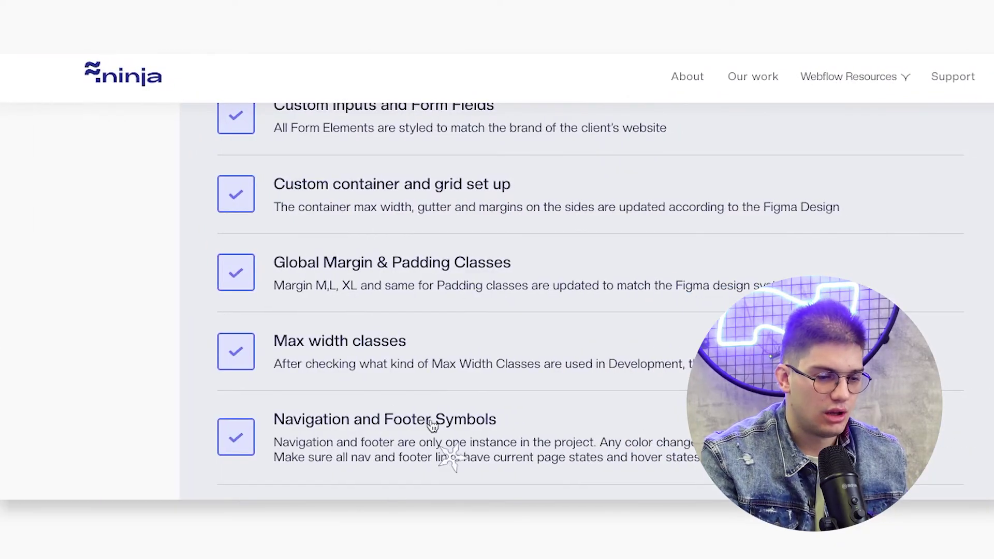
{"action": "scroll", "coordinate": [414, 458], "scroll_direction": "up", "scroll_amount": 5}
{"action": "scroll", "coordinate": [412, 455], "scroll_direction": "up", "scroll_amount": 10}
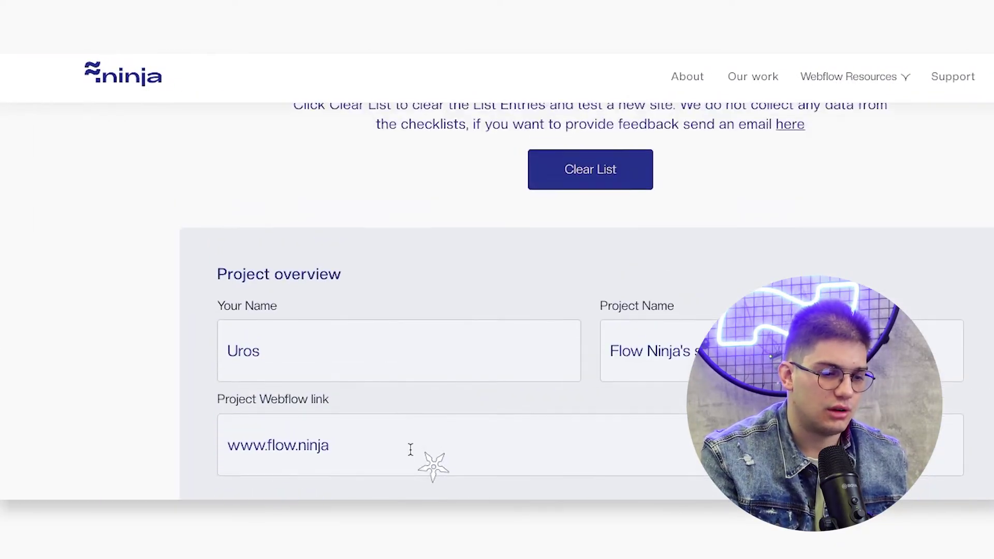
{"action": "scroll", "coordinate": [414, 455], "scroll_direction": "down", "scroll_amount": 3}
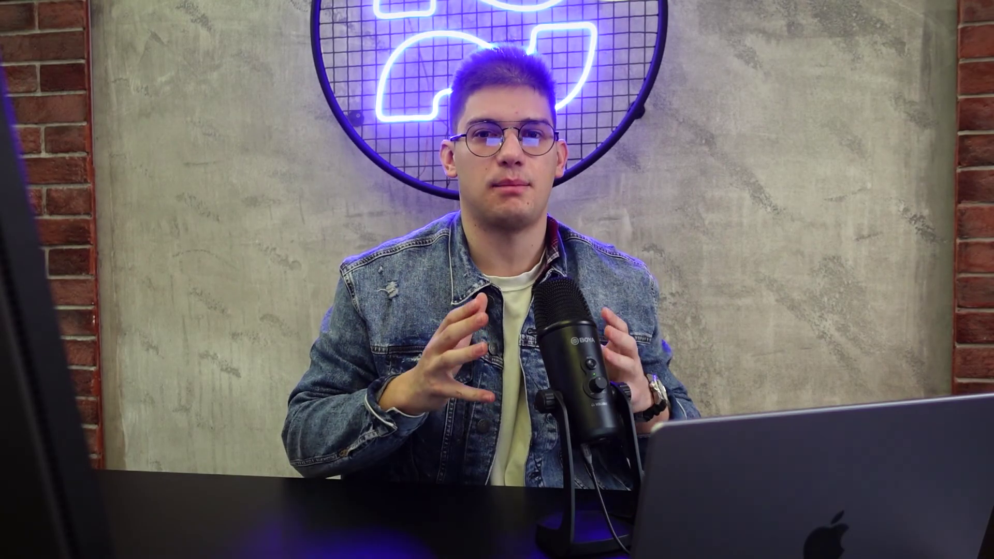